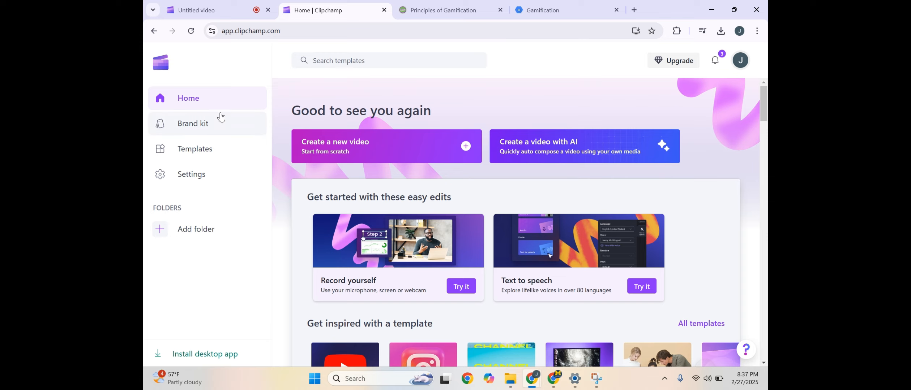
# Step: Look over the home page's easy edits, templates and existing videos, and create a new video from scratch
pyautogui.scroll(-4, 399, 285)
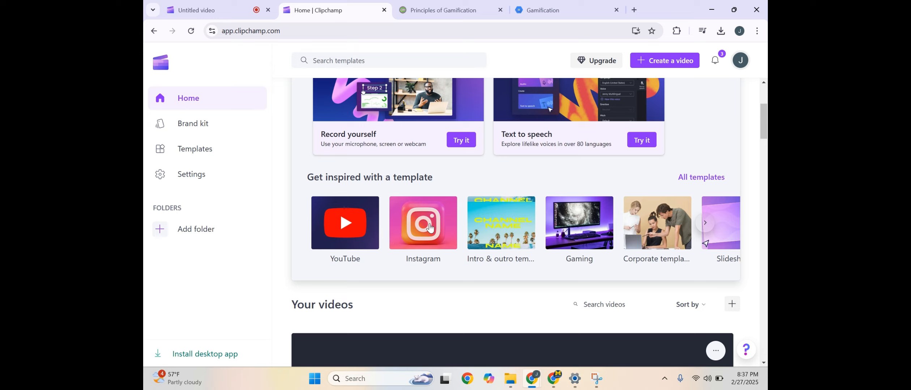
pyautogui.scroll(-7, 463, 243)
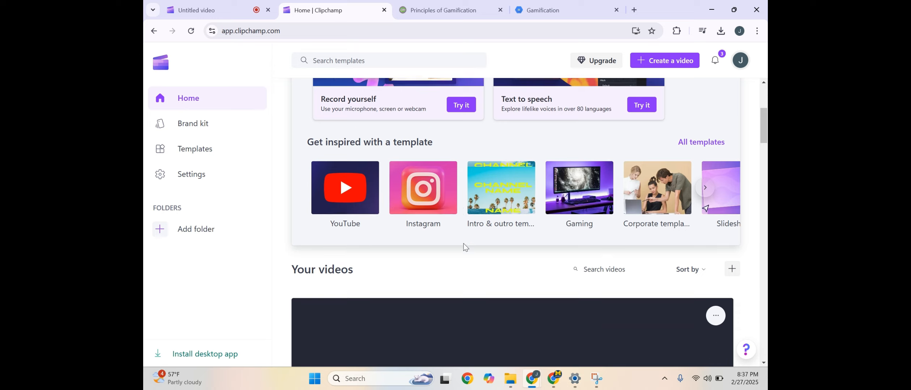
pyautogui.scroll(5, 465, 248)
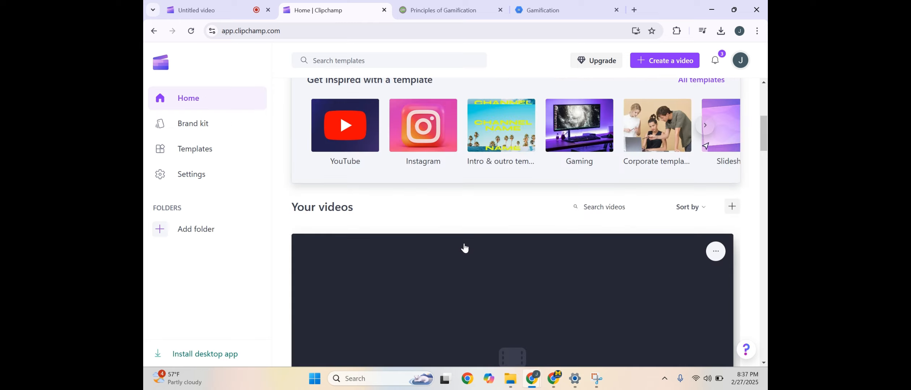
pyautogui.scroll(-4, 465, 249)
pyautogui.scroll(11, 466, 248)
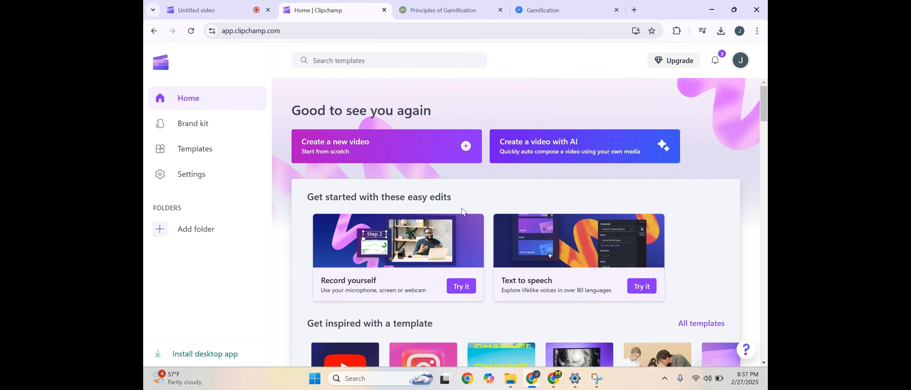
pyautogui.click(466, 148)
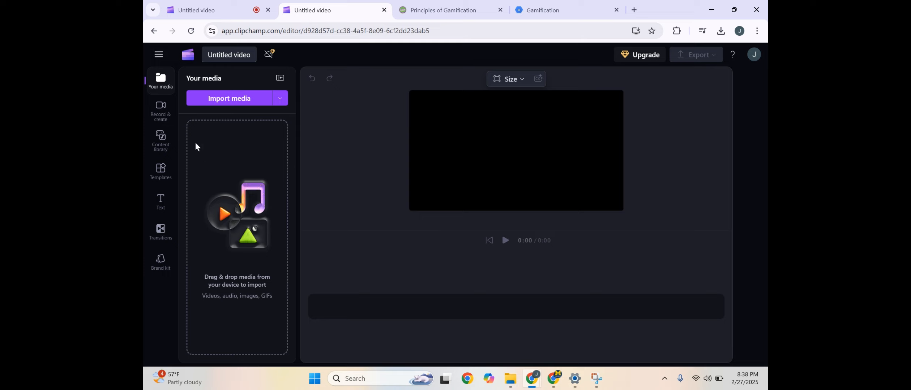
pyautogui.click(159, 55)
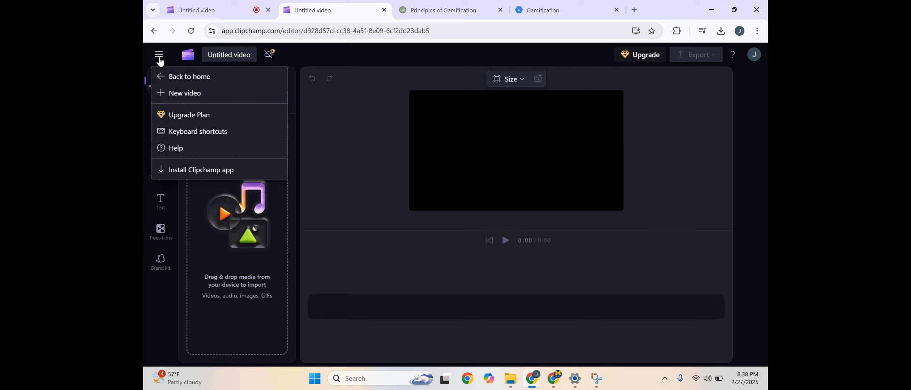
pyautogui.click(160, 62)
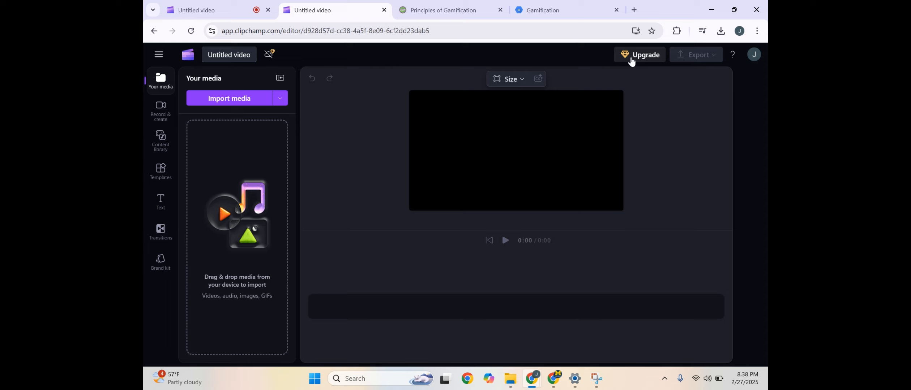
pyautogui.click(160, 81)
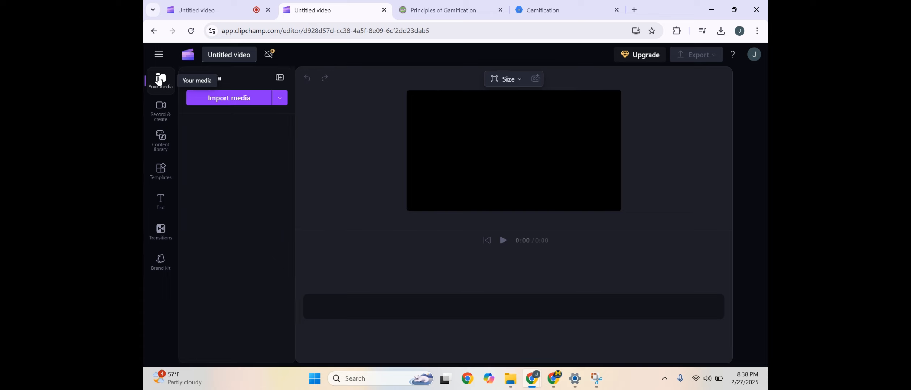
pyautogui.click(159, 80)
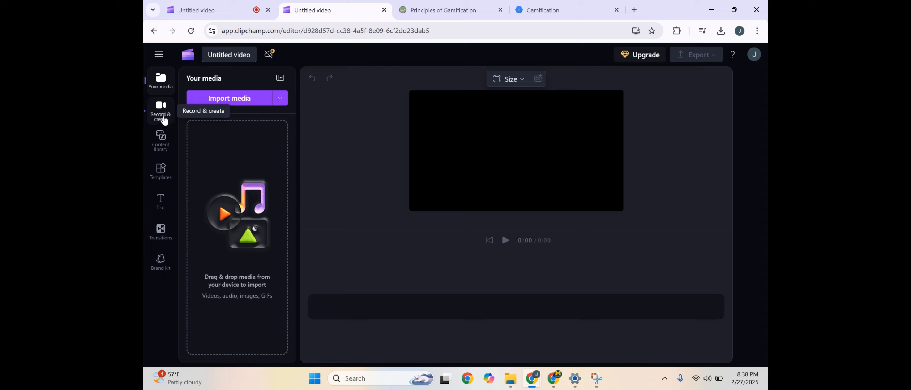
# Step: Browse the content library's featured collections, such as shapes, Clipchamp selects and subscribe stickers, and its music content
pyautogui.click(159, 142)
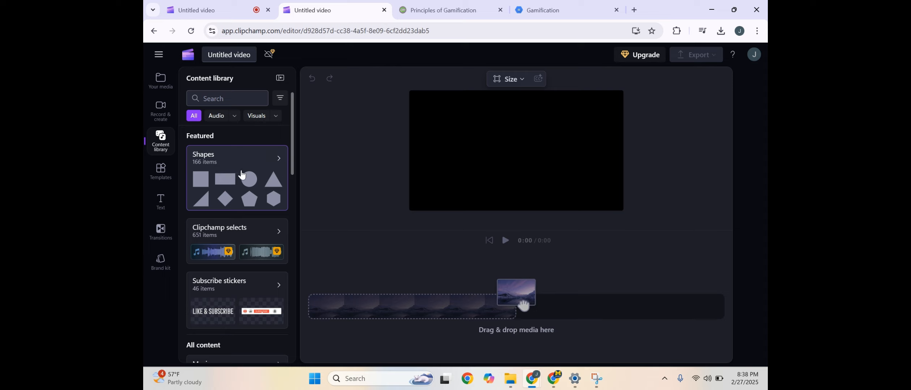
pyautogui.moveTo(245, 186)
pyautogui.scroll(-2, 246, 188)
pyautogui.scroll(2, 246, 190)
pyautogui.scroll(-4, 247, 193)
pyautogui.scroll(3, 247, 193)
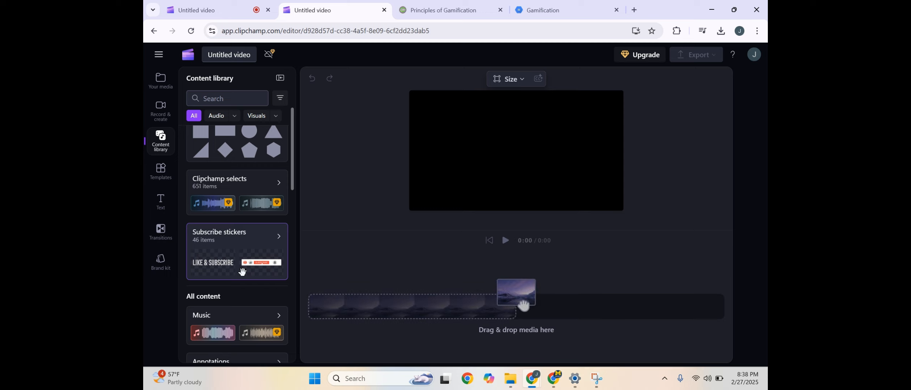
pyautogui.scroll(-3, 242, 272)
pyautogui.scroll(4, 240, 272)
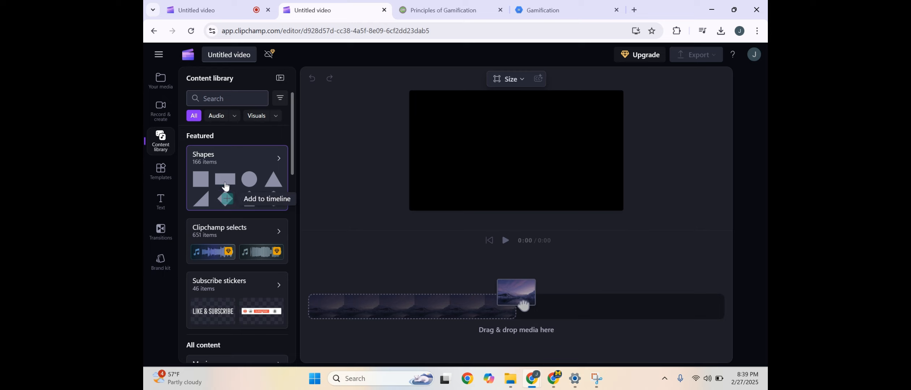
# Step: Examine the available template categories, text styles and titles, and transition effects for the video
pyautogui.click(160, 171)
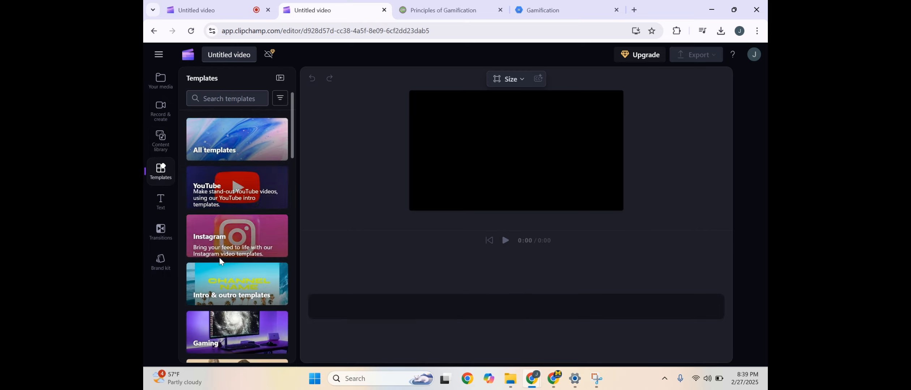
pyautogui.click(160, 206)
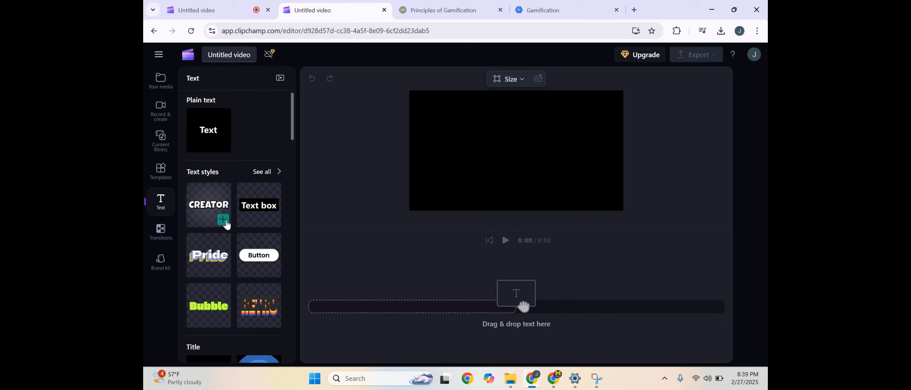
pyautogui.scroll(-10, 204, 233)
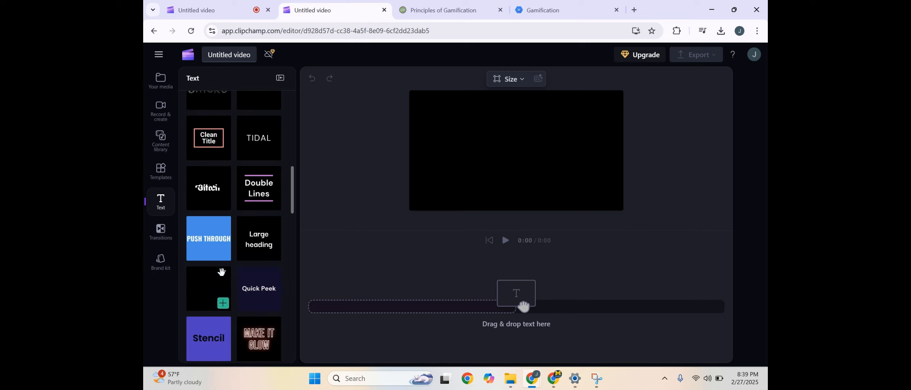
pyautogui.scroll(10, 221, 271)
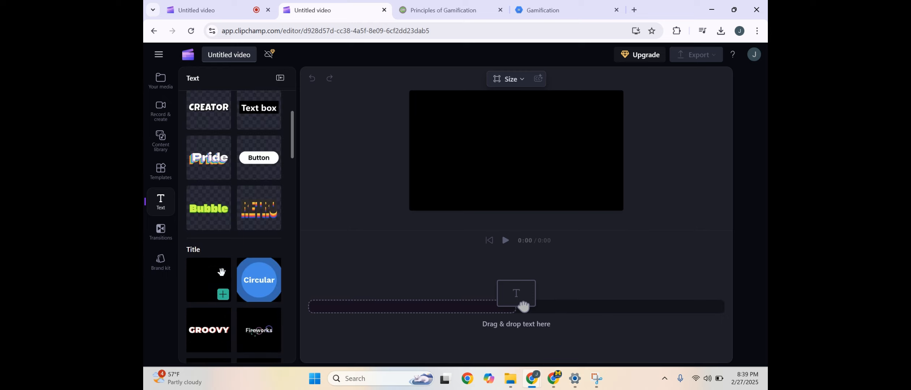
pyautogui.click(162, 233)
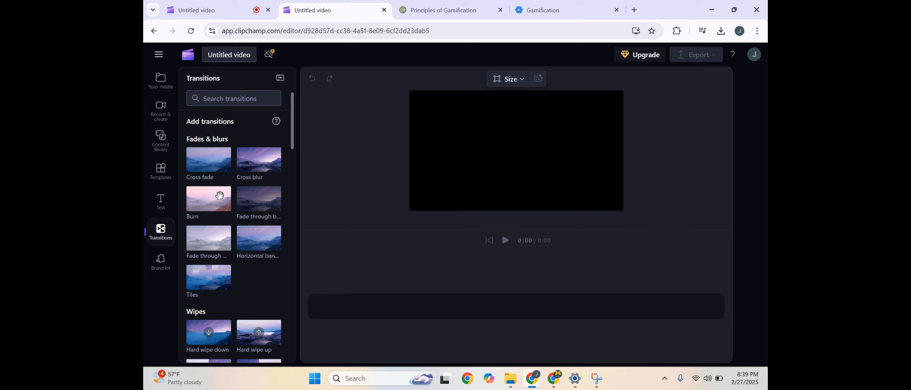
pyautogui.scroll(-3, 222, 196)
pyautogui.scroll(-1, 222, 196)
pyautogui.scroll(4, 243, 210)
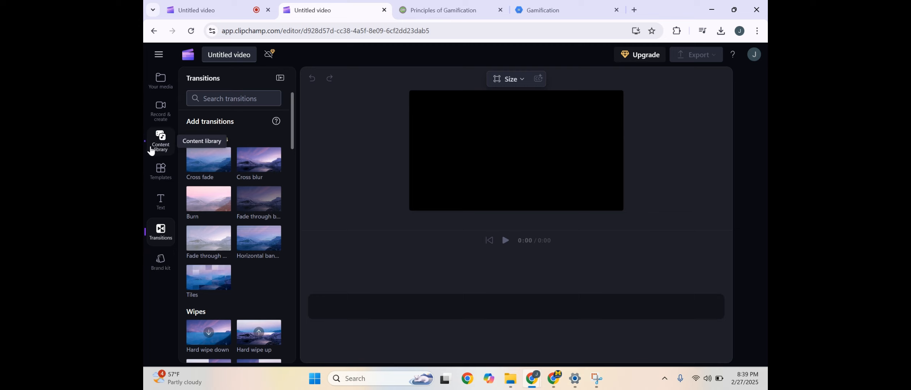
# Step: Examine the camera and audio recording options, closing each recorder without recording and dismissing the camera access request
pyautogui.click(161, 111)
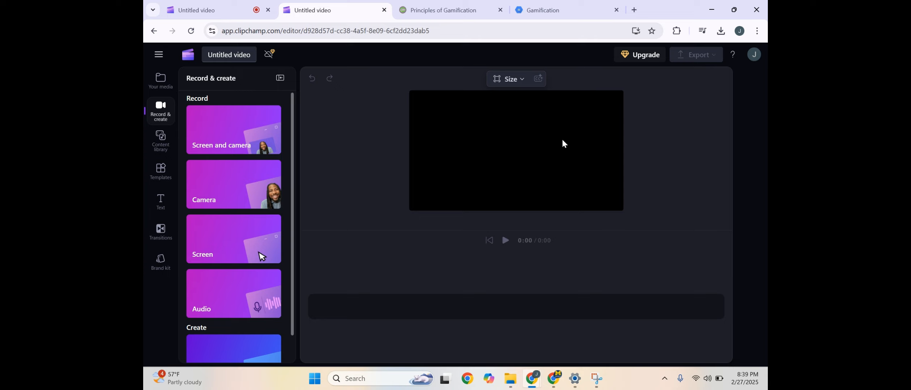
pyautogui.click(241, 192)
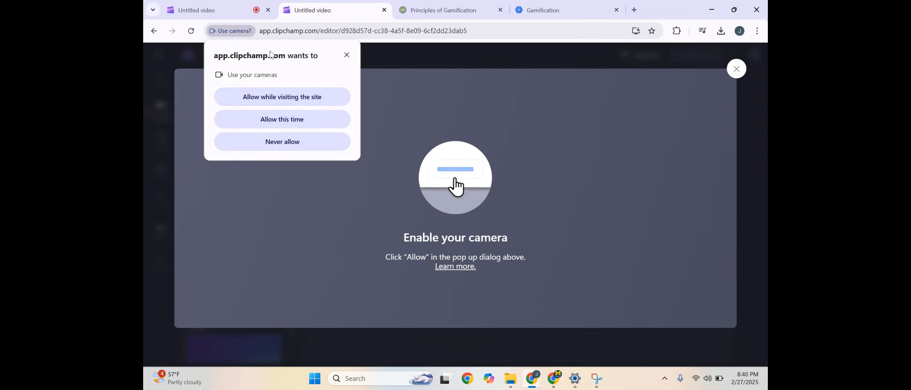
pyautogui.moveTo(225, 10)
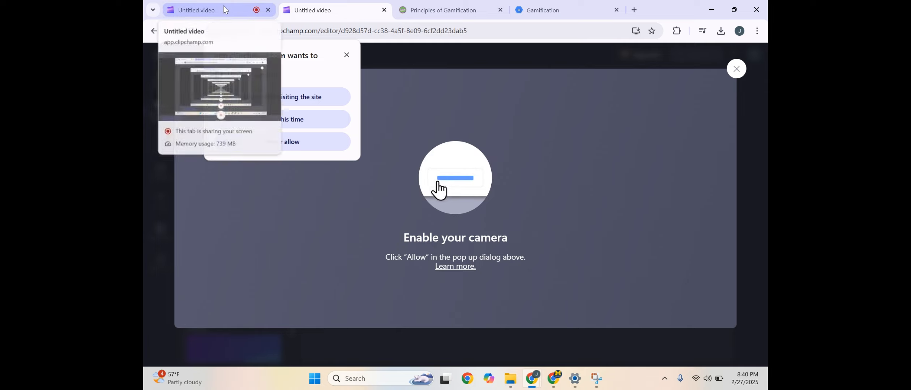
pyautogui.click(736, 69)
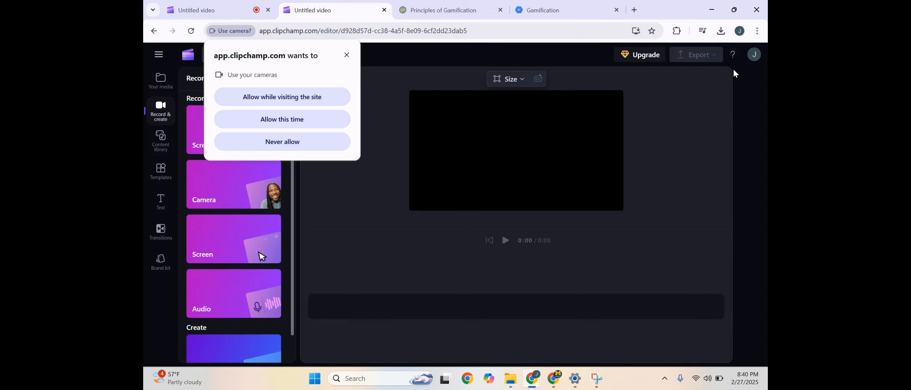
pyautogui.click(347, 56)
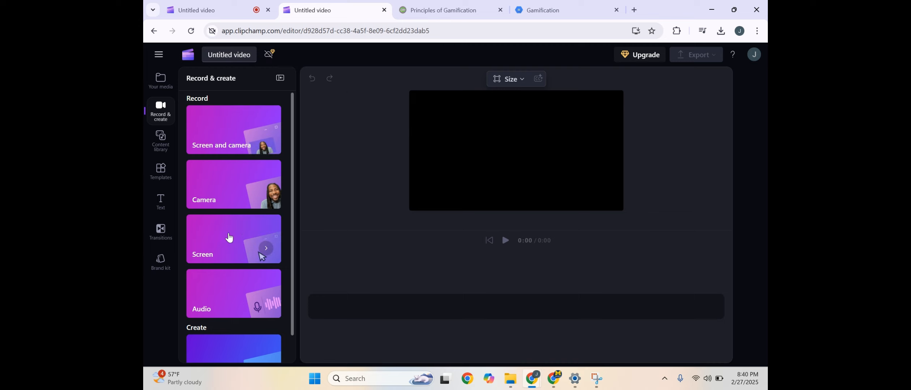
pyautogui.scroll(-1, 232, 258)
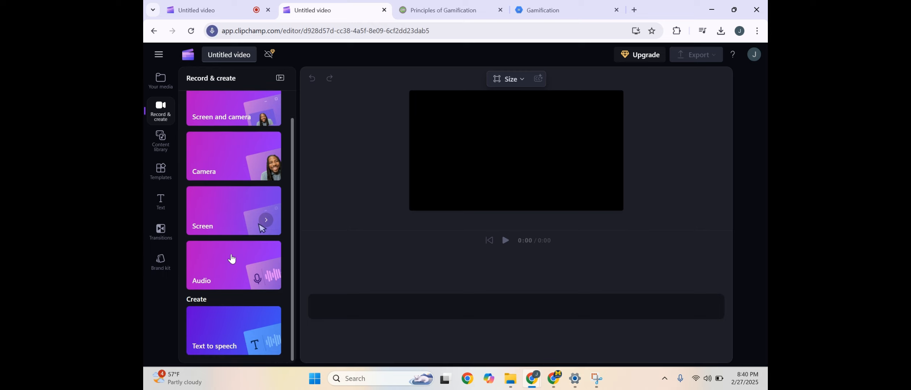
pyautogui.click(232, 276)
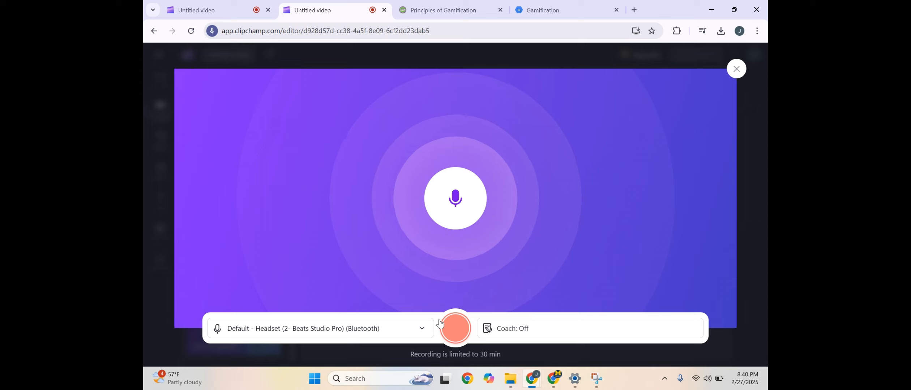
pyautogui.click(737, 70)
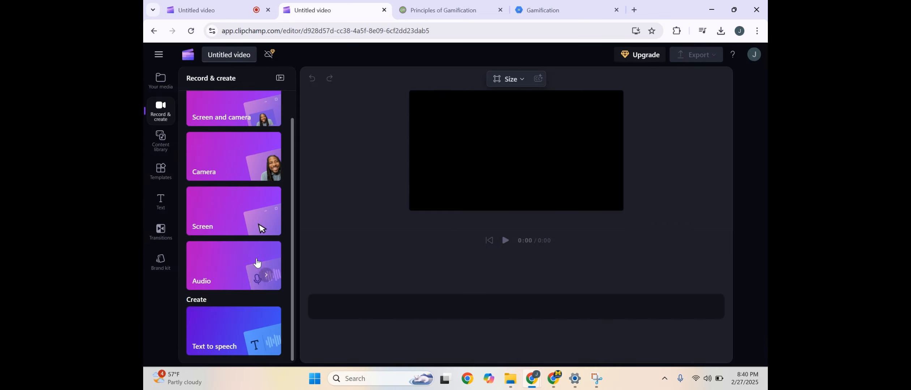
# Step: Try out a text-to-speech clip by browsing its voice options, and delete the clip from the timeline
pyautogui.click(233, 320)
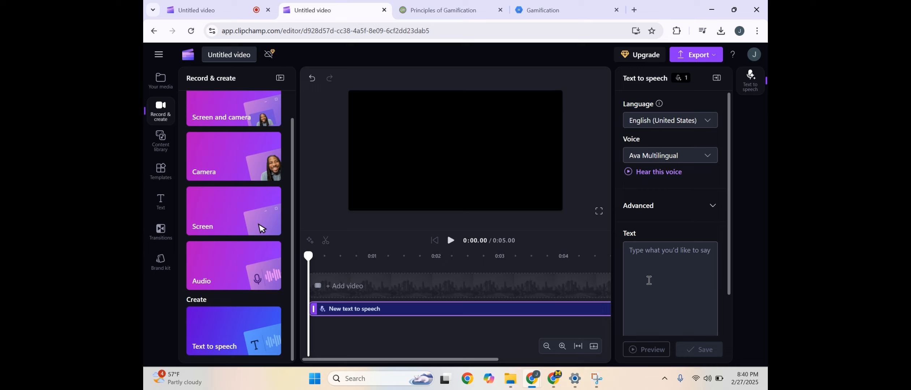
pyautogui.click(654, 156)
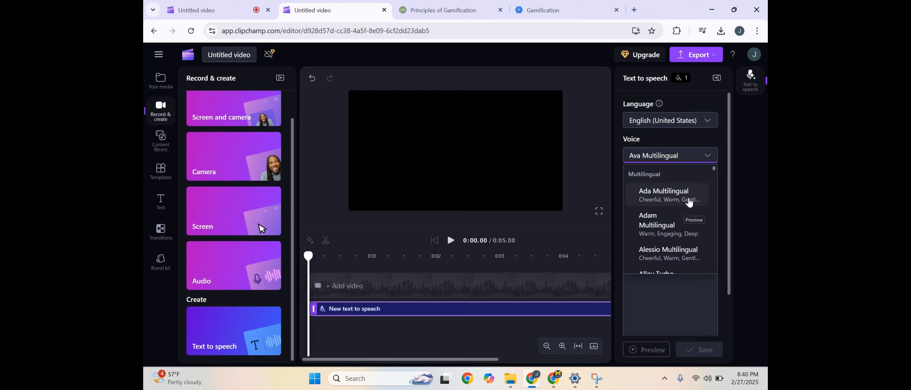
pyautogui.scroll(-3, 656, 155)
pyautogui.scroll(3, 657, 155)
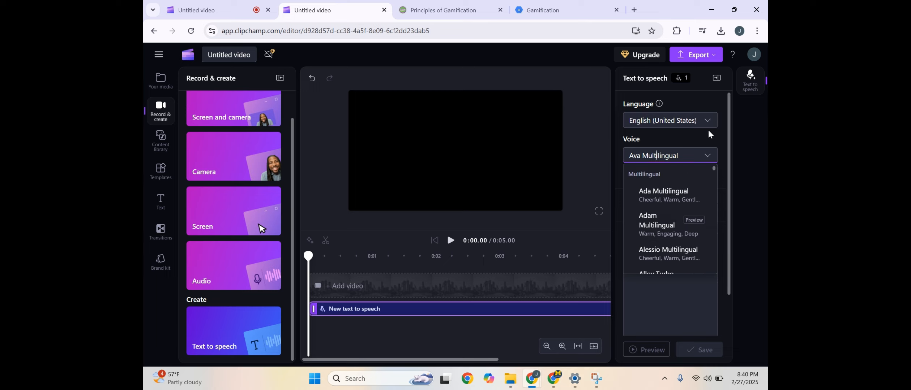
pyautogui.click(709, 154)
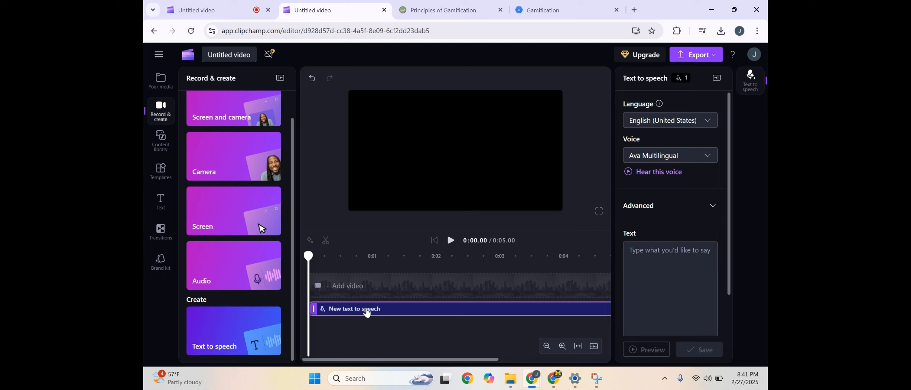
pyautogui.rightClick(367, 314)
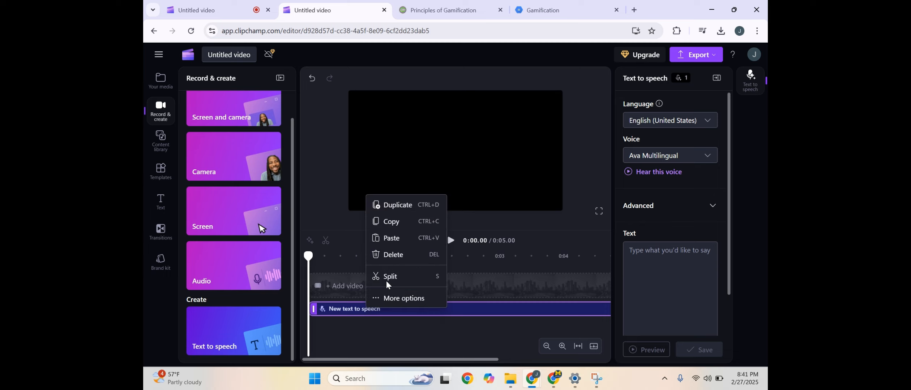
pyautogui.click(401, 255)
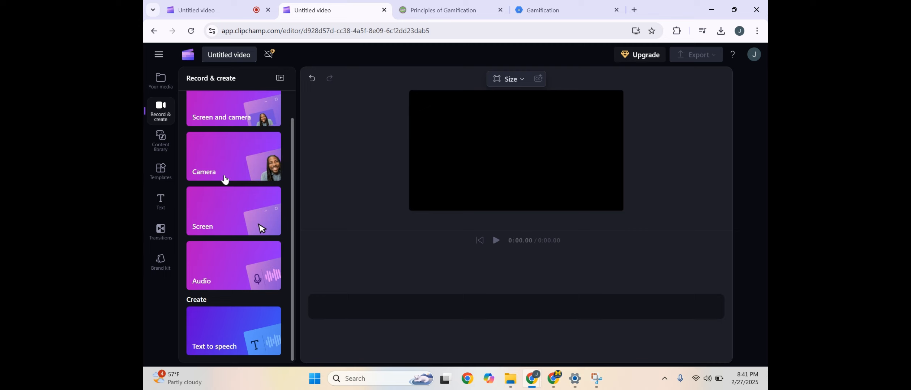
# Step: Set up a screen recording with Default - Headset (2- Beats Studio Pro) (Bluetooth) as the microphone
pyautogui.click(239, 223)
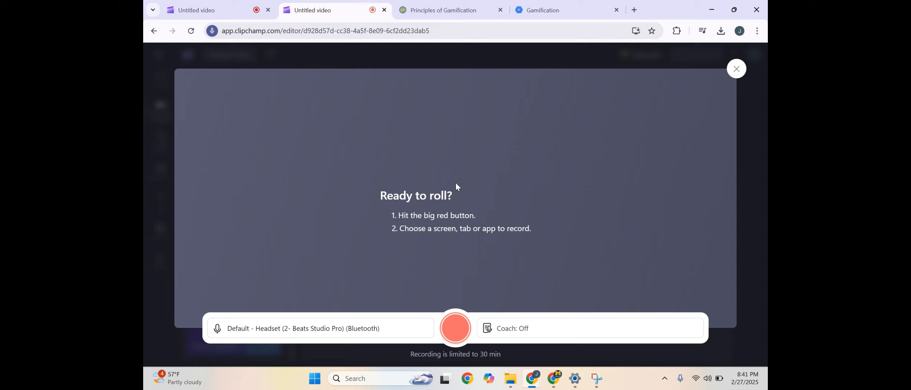
pyautogui.click(305, 331)
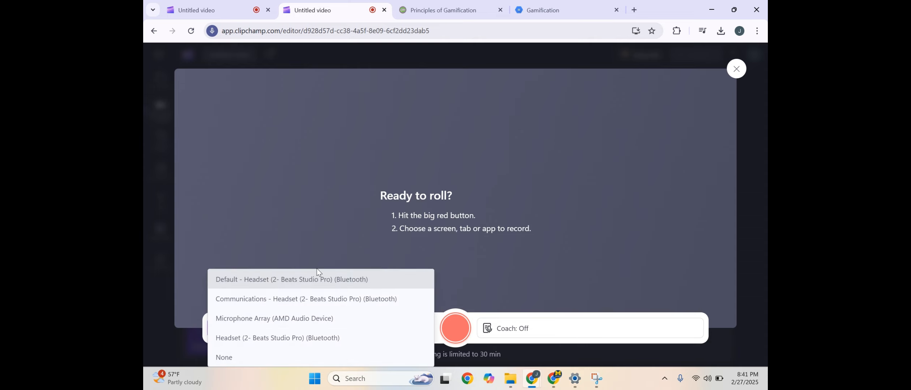
pyautogui.click(318, 281)
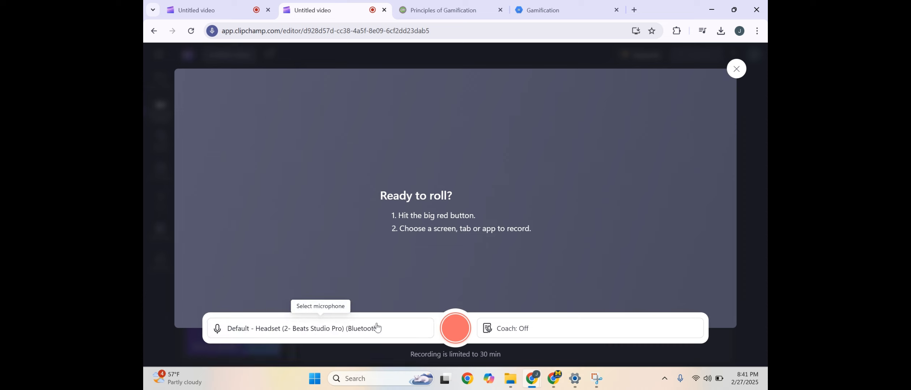
# Step: Turn on Speaker Coach for the screen recording and start recording
pyautogui.click(528, 329)
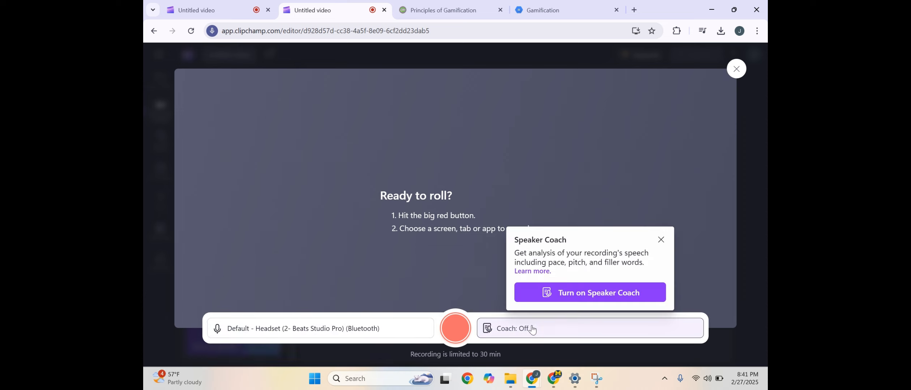
pyautogui.click(590, 295)
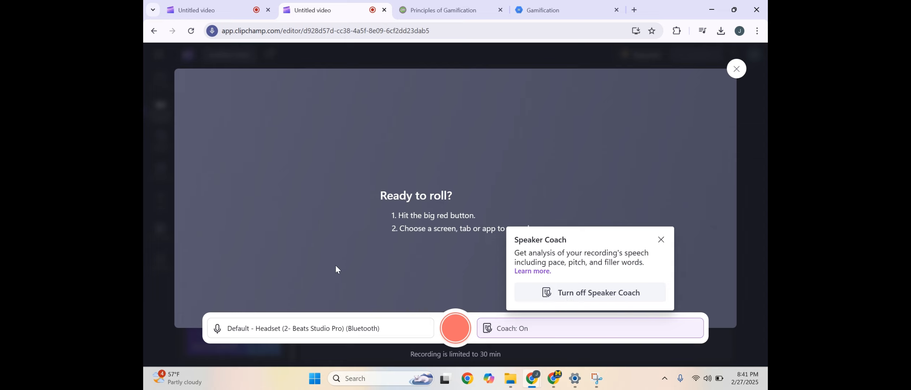
pyautogui.click(457, 327)
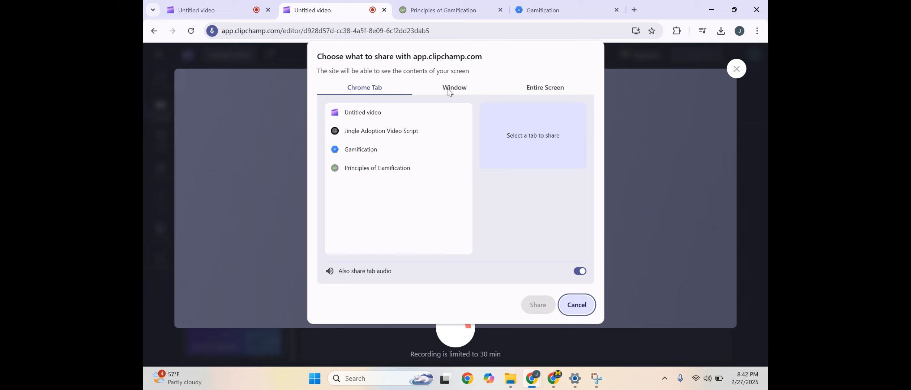
# Step: Share the entire screen with system audio for the recording, and hide the sharing notice
pyautogui.click(579, 272)
pyautogui.click(449, 89)
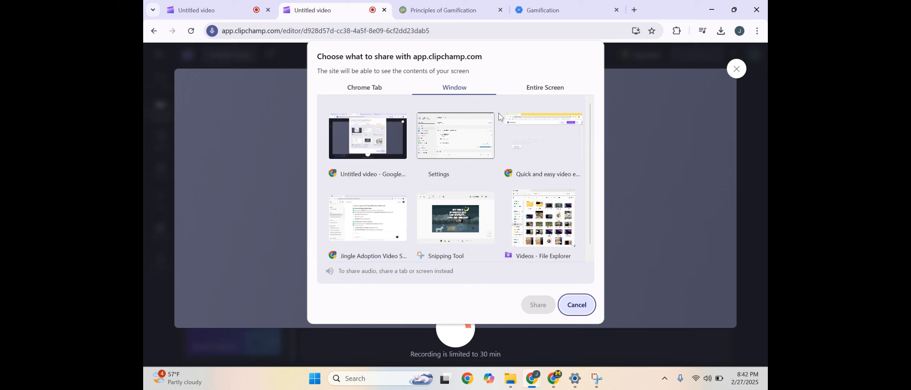
pyautogui.click(538, 91)
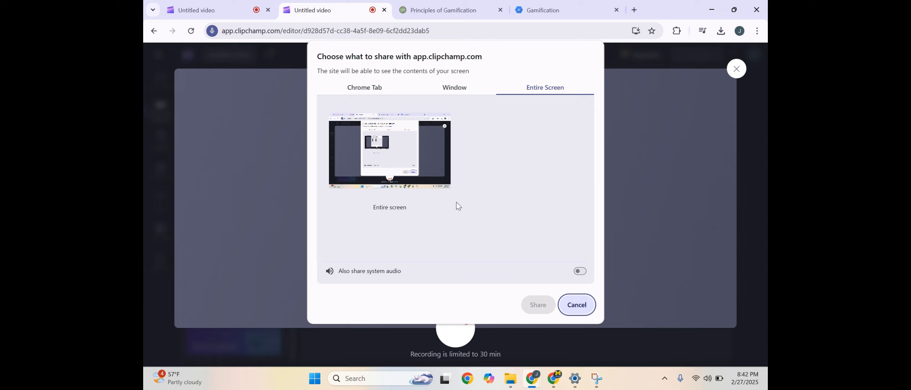
pyautogui.click(580, 271)
pyautogui.click(401, 141)
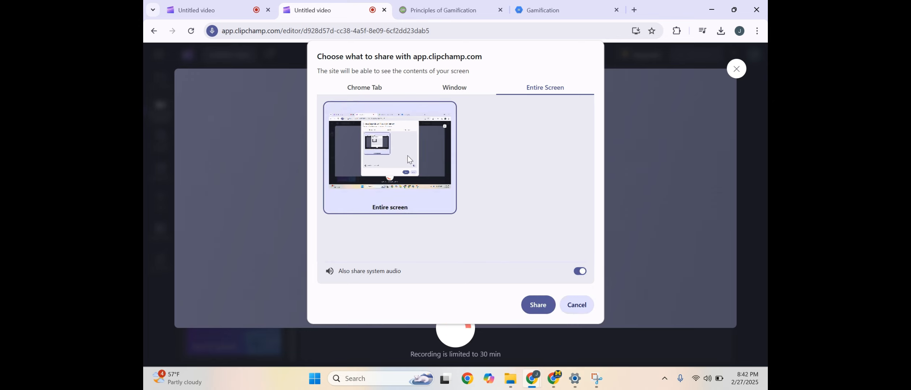
pyautogui.click(534, 310)
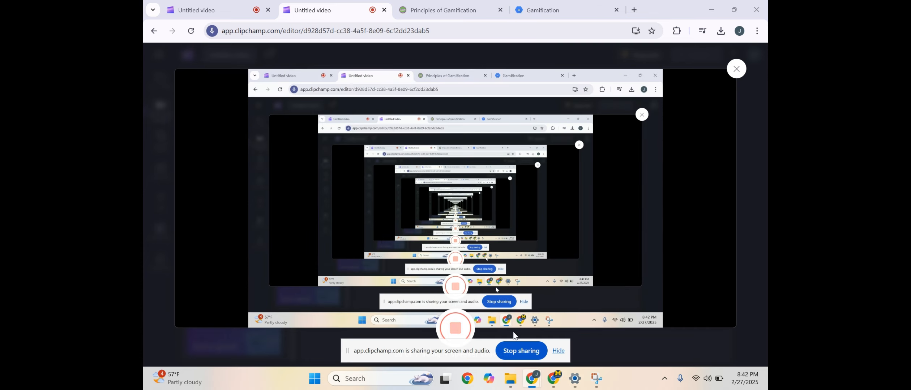
pyautogui.click(559, 351)
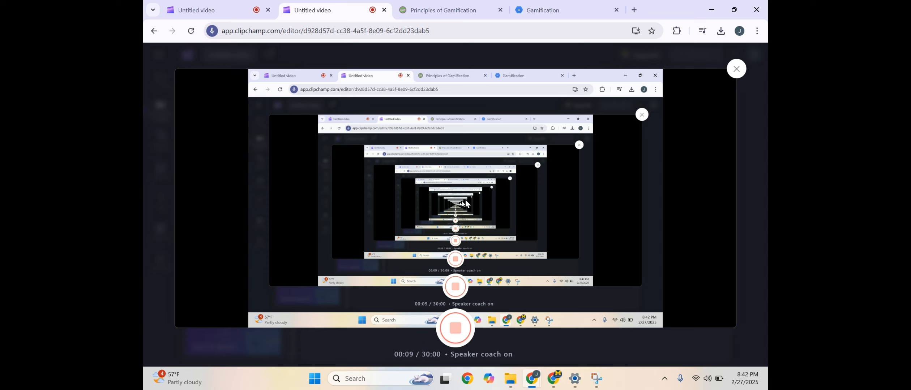
# Step: Show the Principles of Gamification portfolio page in the recording, open its linked work, and restart the Gamification lesson
pyautogui.click(448, 8)
pyautogui.scroll(5, 435, 152)
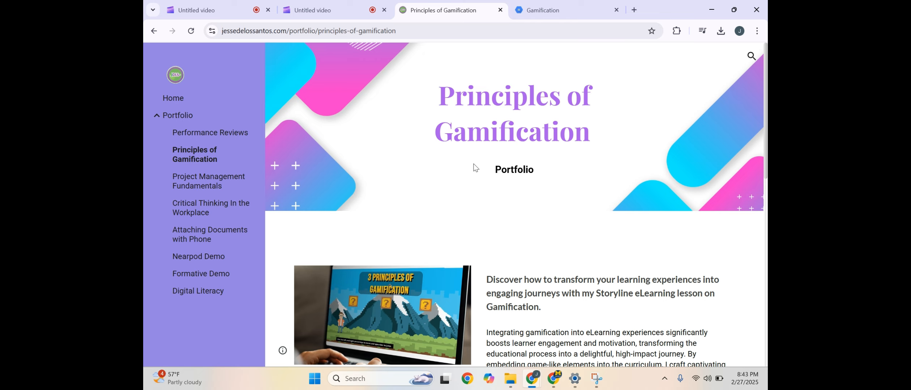
pyautogui.scroll(-4, 475, 167)
pyautogui.scroll(-1, 464, 171)
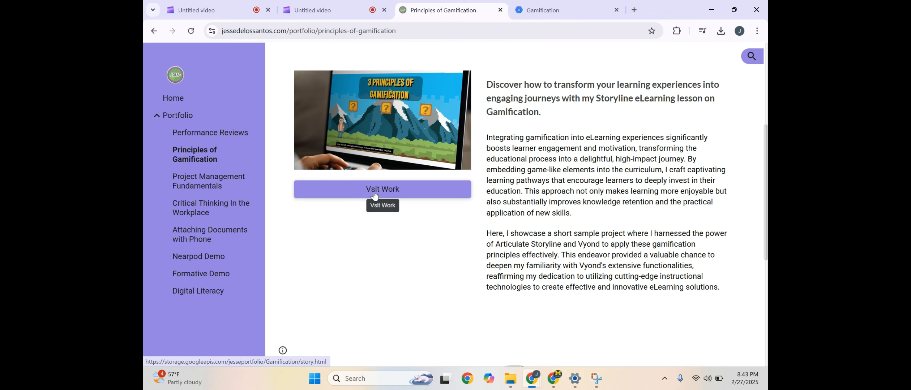
pyautogui.click(375, 195)
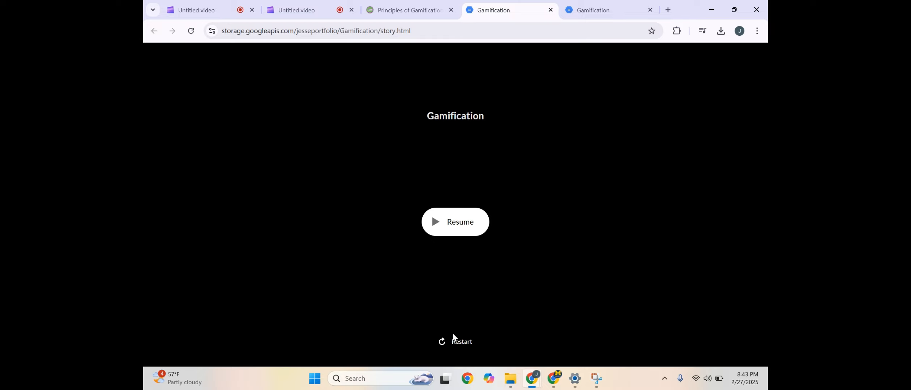
pyautogui.click(456, 342)
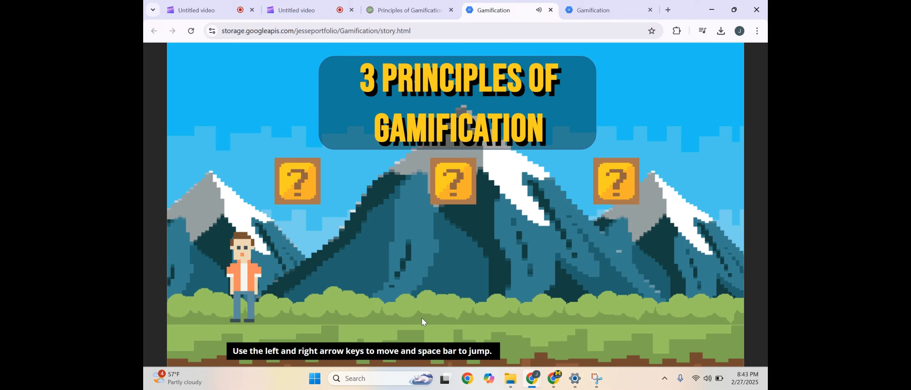
pyautogui.press('XF86AudioRaiseVolume')
# Step: Return to the Clipchamp recorder, stop the screen recording, and save it for editing
pyautogui.click(314, 12)
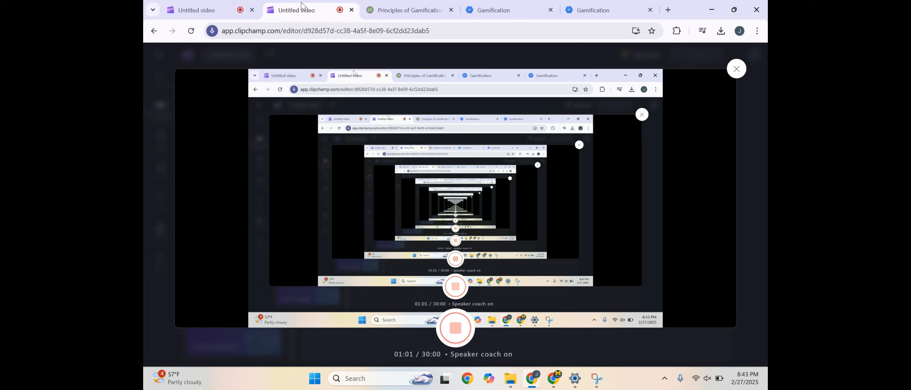
pyautogui.click(454, 329)
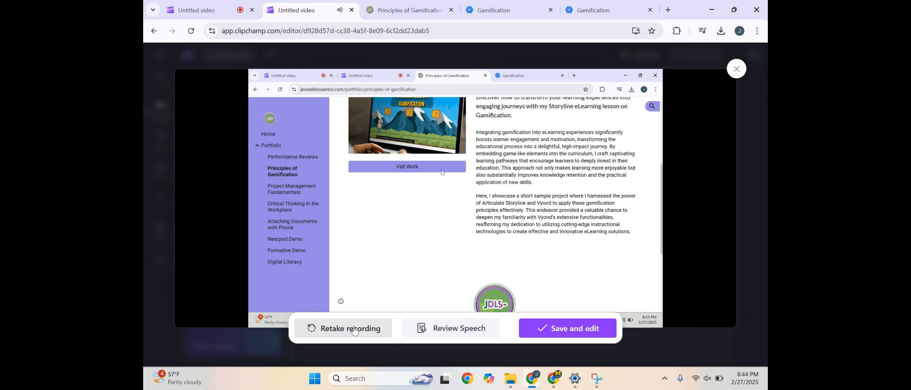
pyautogui.click(565, 330)
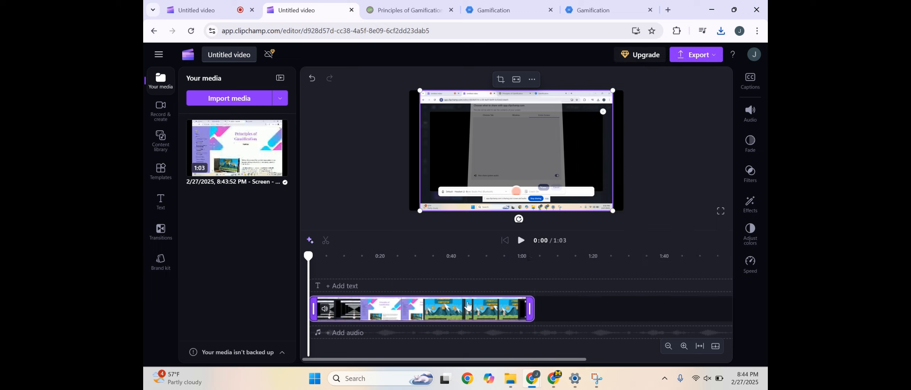
# Step: Split the screen recording clip at 0:13.60 on the timeline, just after the Principles of Gamification page comes up
pyautogui.click(700, 347)
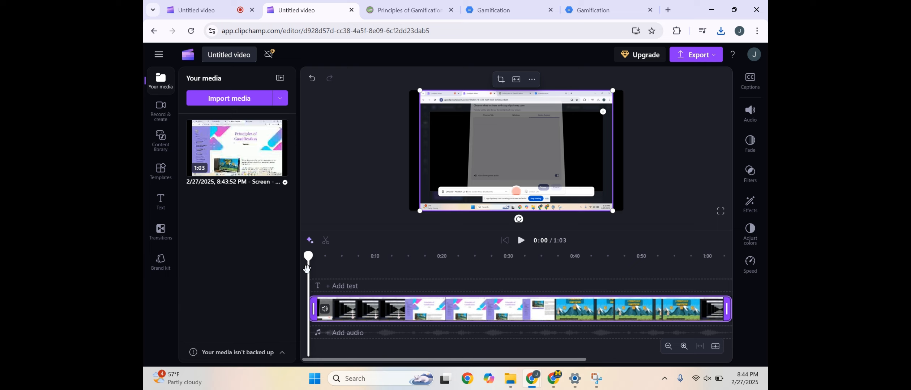
pyautogui.moveTo(309, 275); pyautogui.dragTo(373, 265)
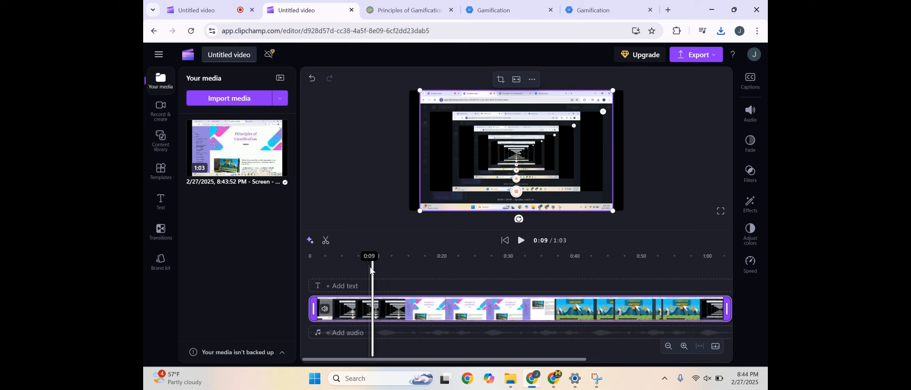
pyautogui.moveTo(373, 269); pyautogui.dragTo(398, 271)
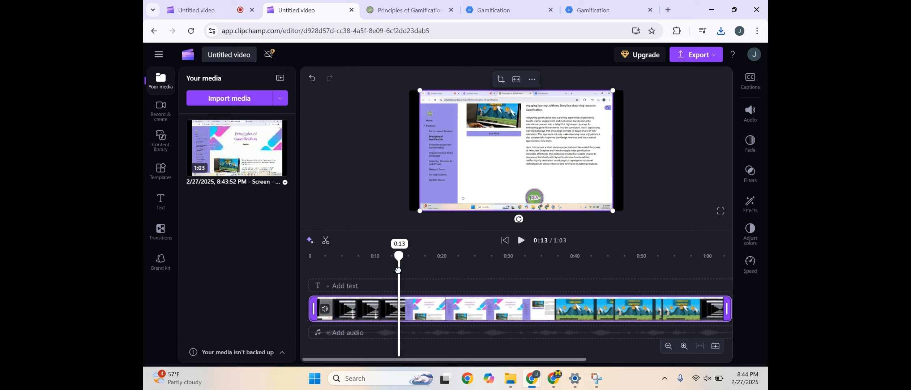
pyautogui.click(685, 347)
pyautogui.click(684, 347)
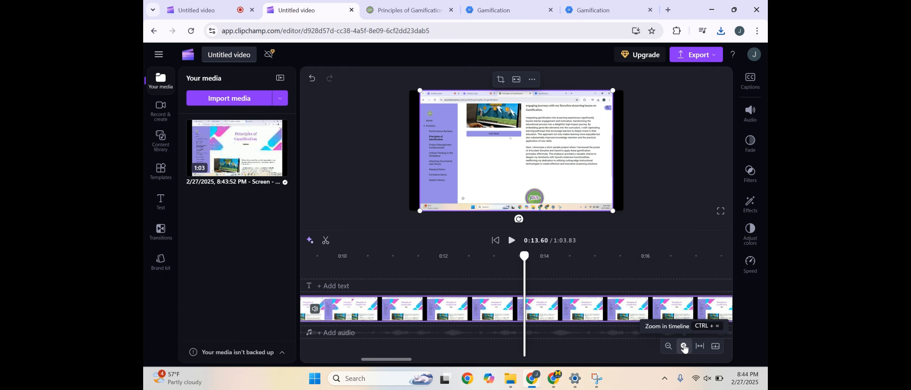
pyautogui.click(685, 347)
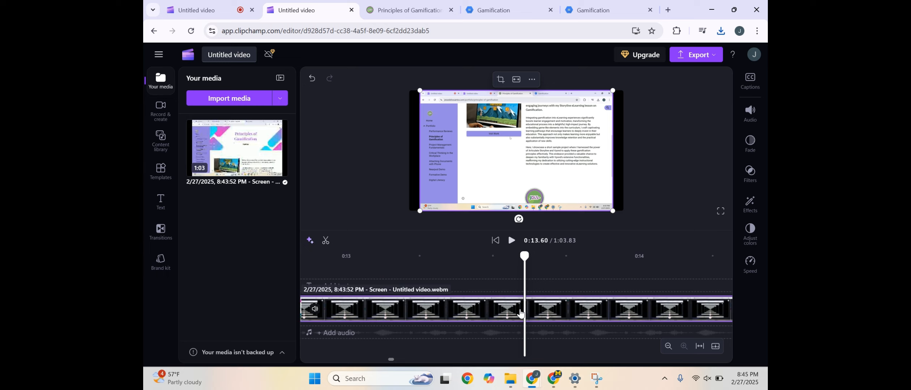
pyautogui.click(327, 242)
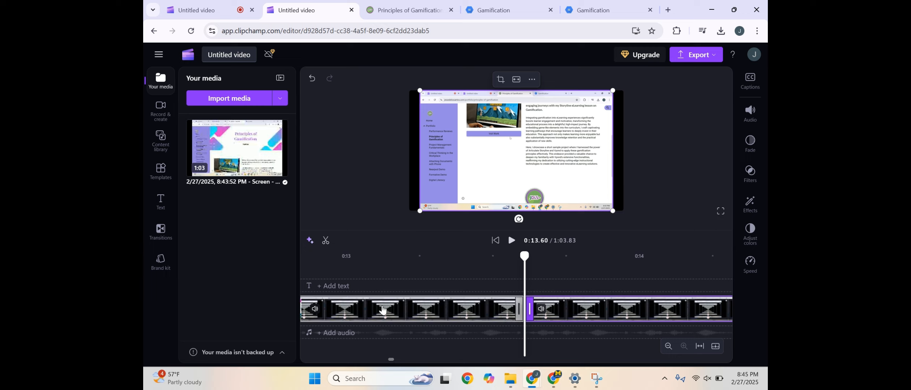
# Step: Delete the opening section of the recording before the split
pyautogui.click(403, 311)
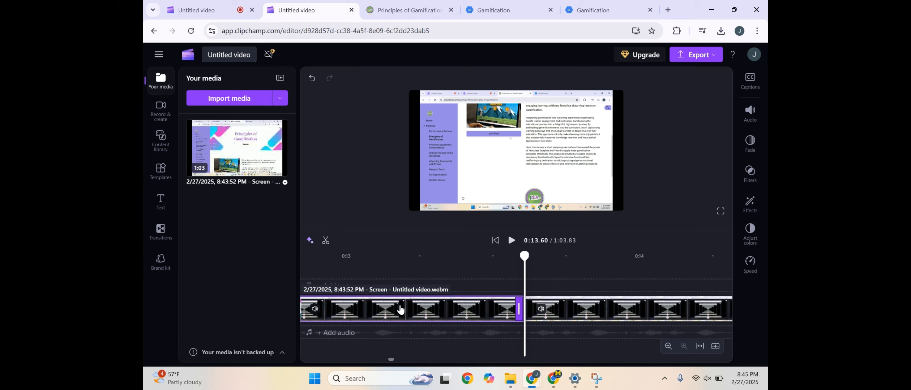
pyautogui.rightClick(401, 310)
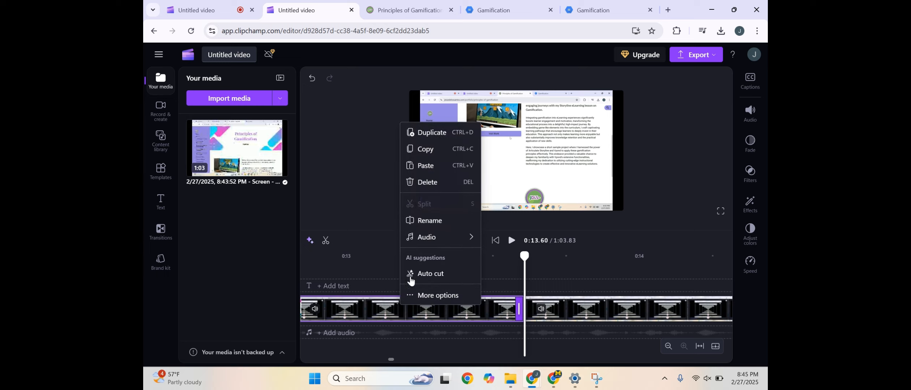
pyautogui.click(428, 184)
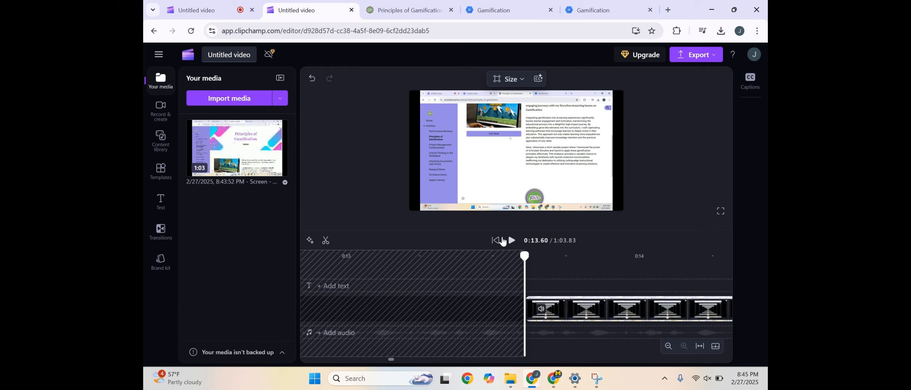
# Step: Play the empty start of the timeline, and remove the gap before the remaining clip
pyautogui.click(496, 242)
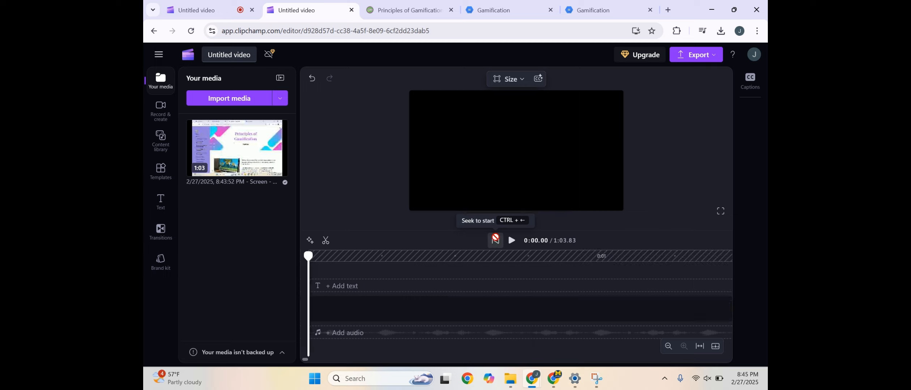
pyautogui.click(512, 242)
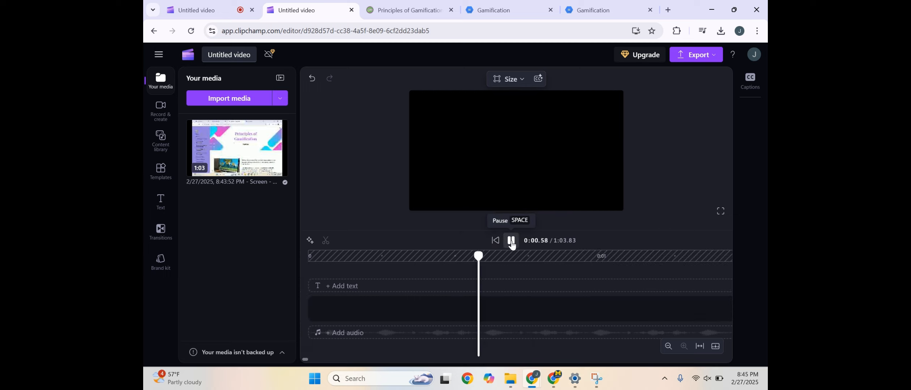
pyautogui.click(511, 241)
pyautogui.click(524, 309)
pyautogui.click(316, 310)
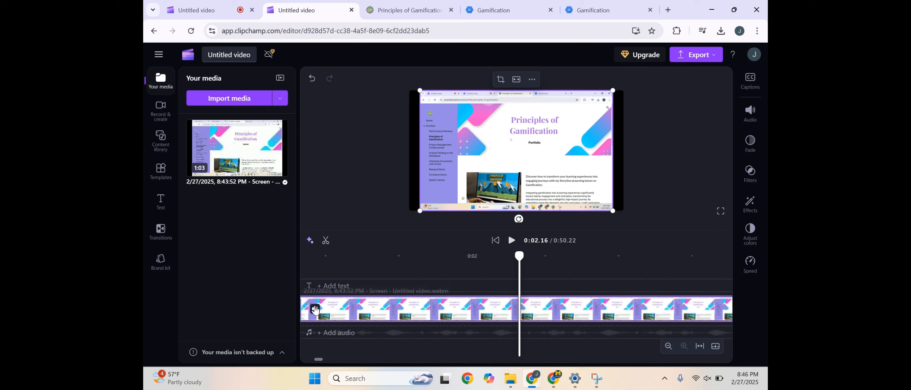
# Step: Try detaching the clip's audio and adjusting the video clip's volume, and undo the audio detachment
pyautogui.rightClick(438, 310)
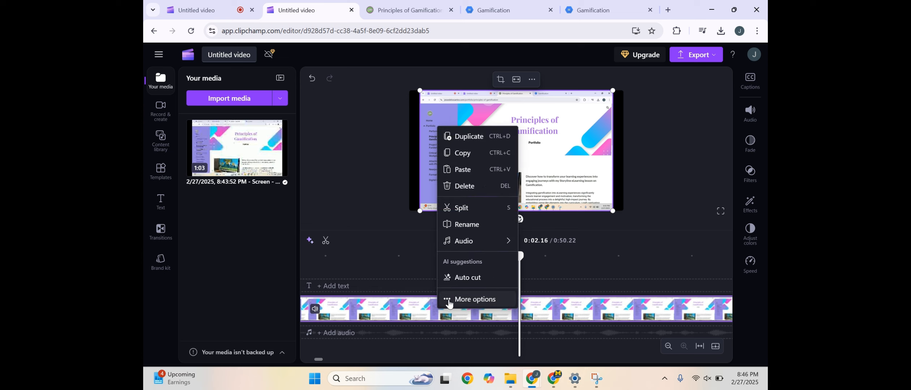
pyautogui.click(460, 300)
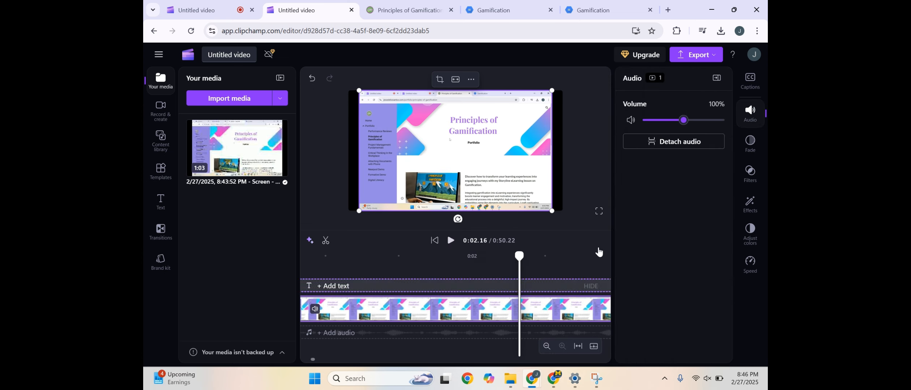
pyautogui.click(664, 145)
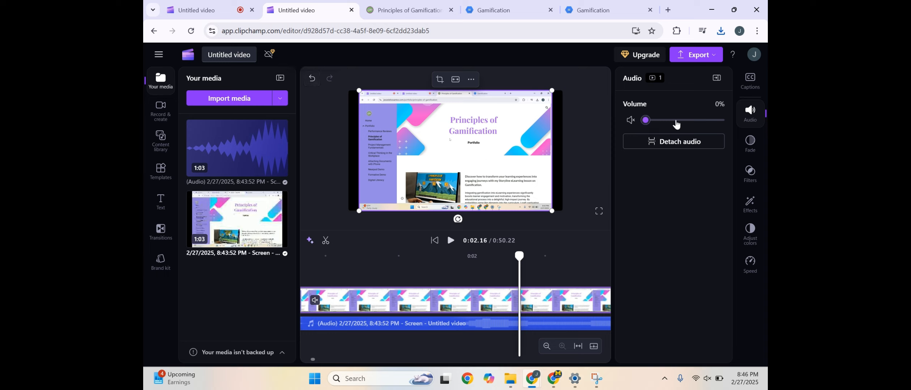
pyautogui.click(649, 120)
pyautogui.moveTo(652, 123); pyautogui.dragTo(635, 114)
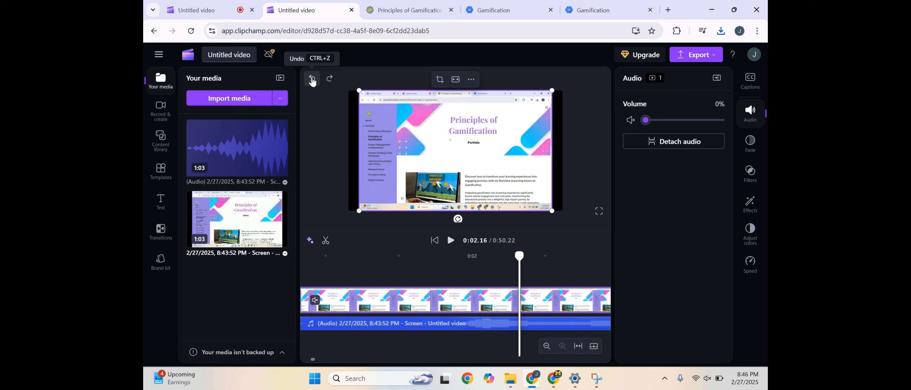
pyautogui.click(312, 79)
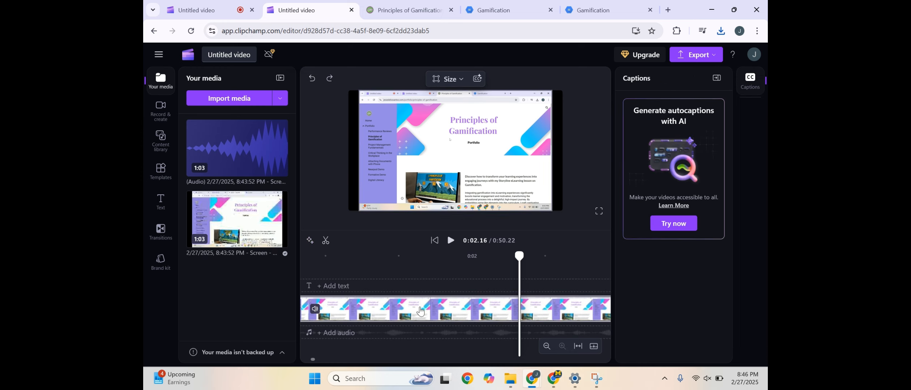
pyautogui.click(718, 79)
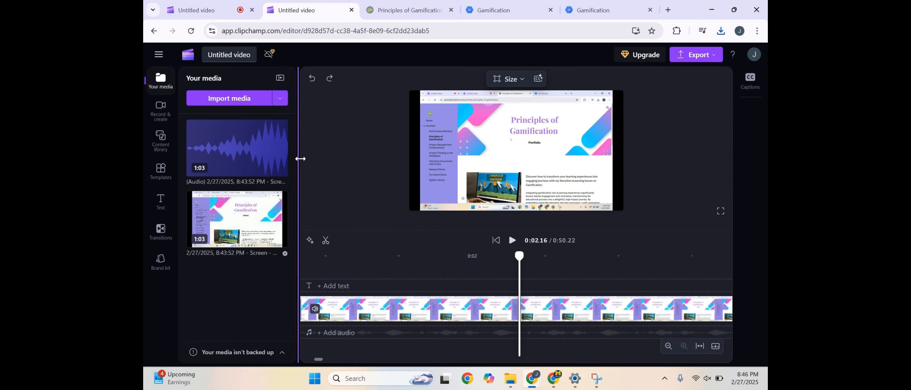
# Step: Check the recording's closing section by previewing 0:36 and playing from 0:41 to find where the useful content ends
pyautogui.click(651, 259)
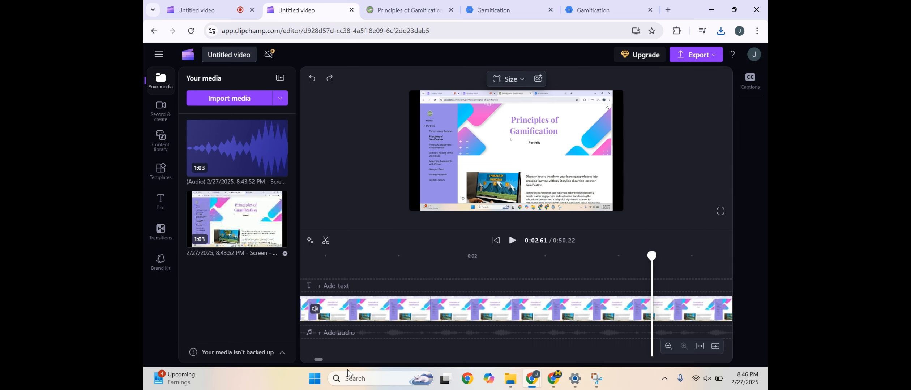
pyautogui.click(668, 347)
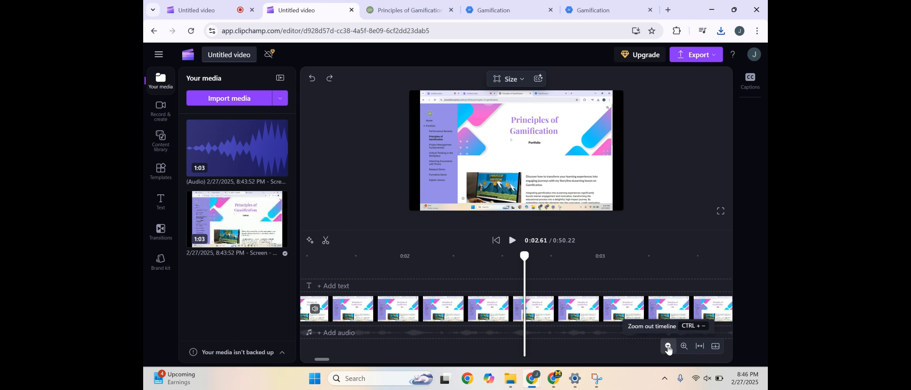
pyautogui.click(668, 347)
pyautogui.click(669, 347)
pyautogui.click(668, 347)
pyautogui.click(669, 347)
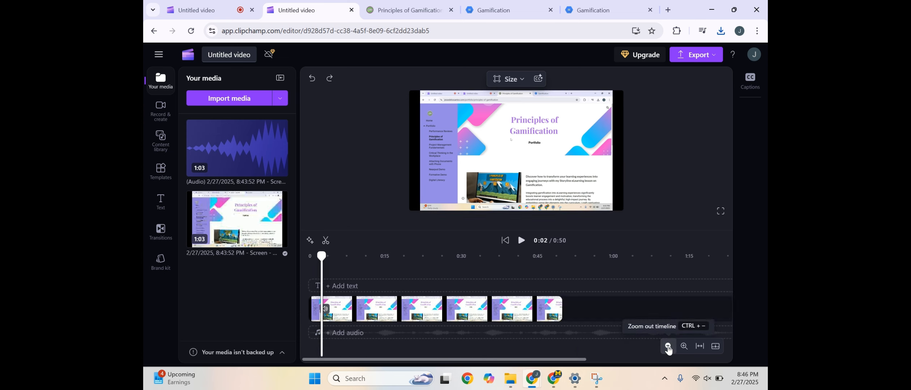
pyautogui.click(495, 268)
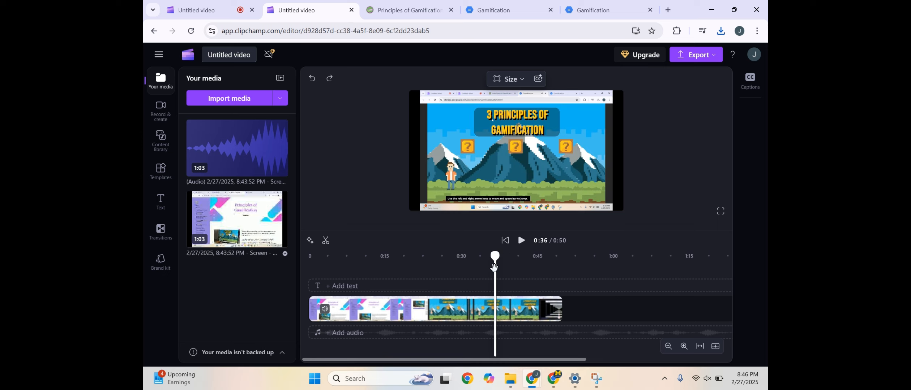
pyautogui.click(521, 269)
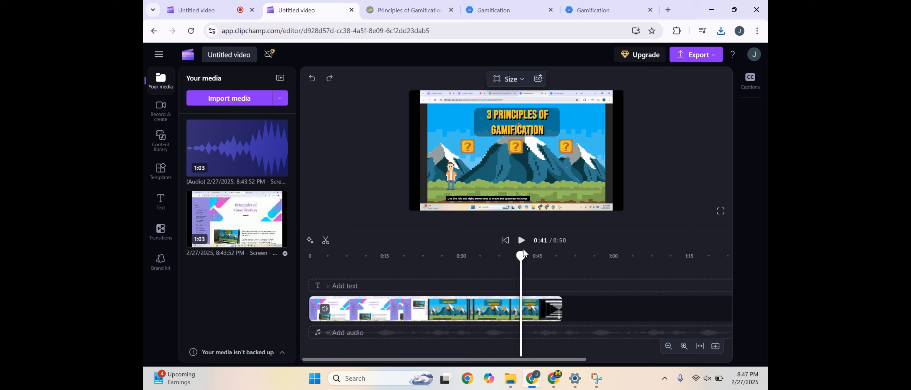
pyautogui.click(521, 240)
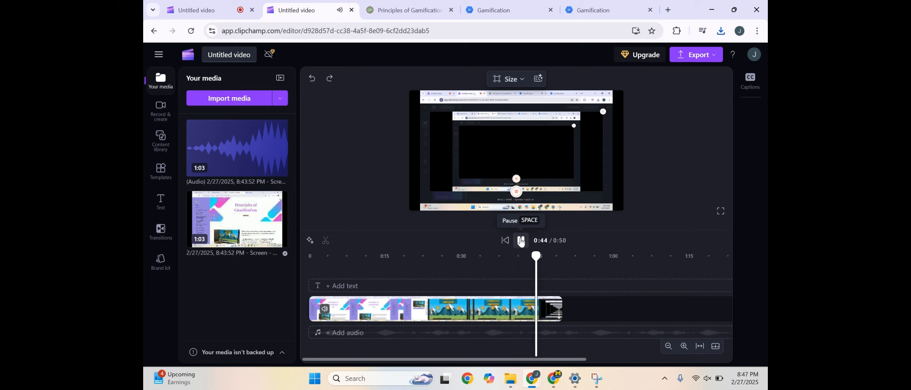
pyautogui.click(521, 241)
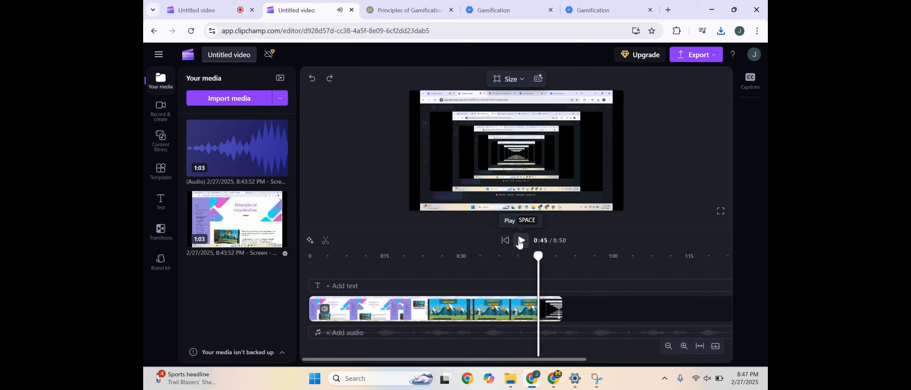
# Step: Split the recording at 0:42, before the screen-capture overlay comes up, and delete the closing section
pyautogui.click(525, 269)
pyautogui.click(513, 316)
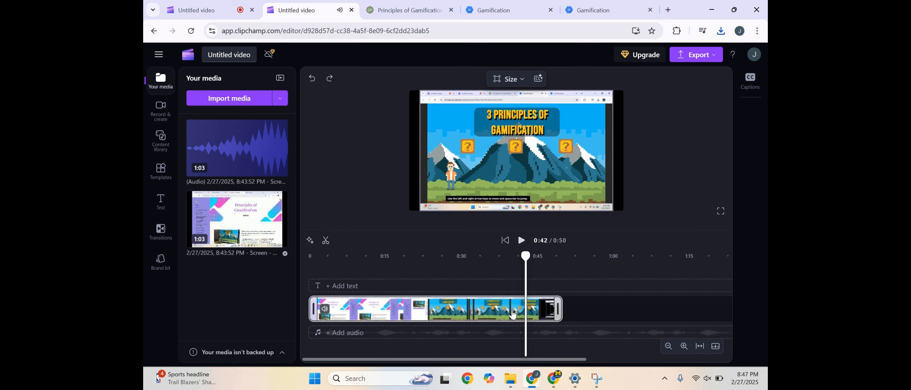
pyautogui.click(683, 348)
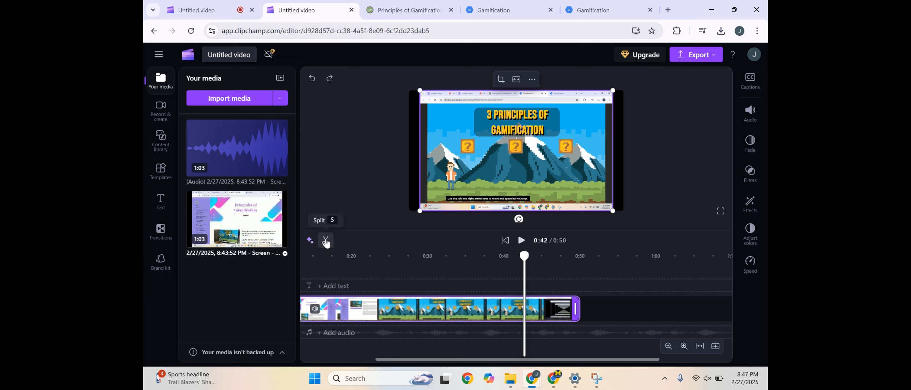
pyautogui.click(326, 241)
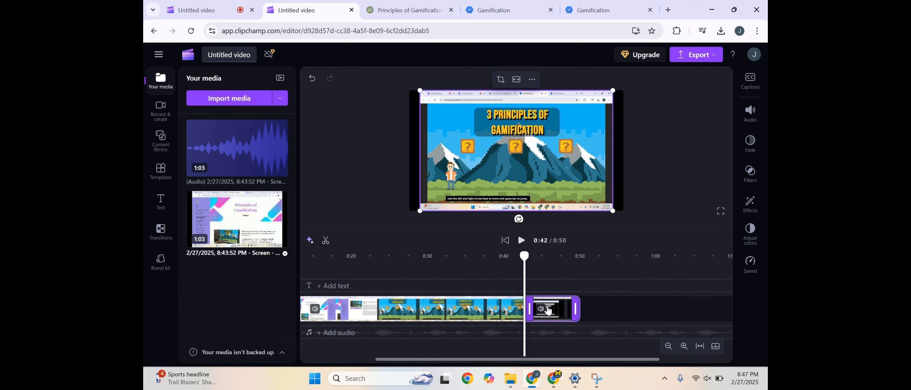
pyautogui.press('Delete')
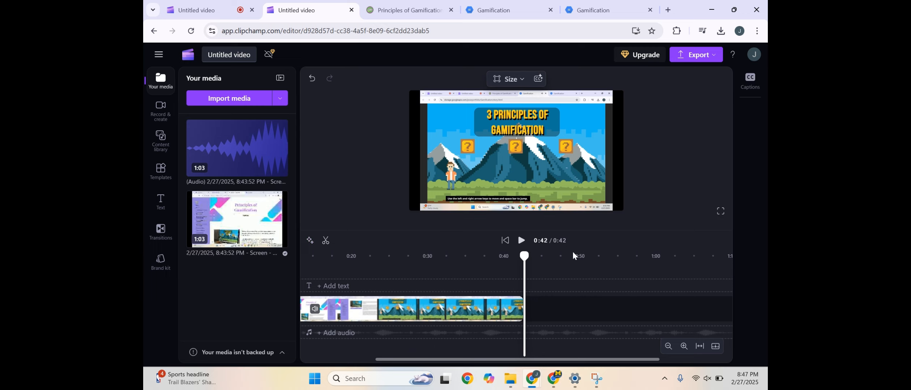
# Step: Split the recording at 0:22 and 0:24 to isolate the Gamification loading screen
pyautogui.click(369, 267)
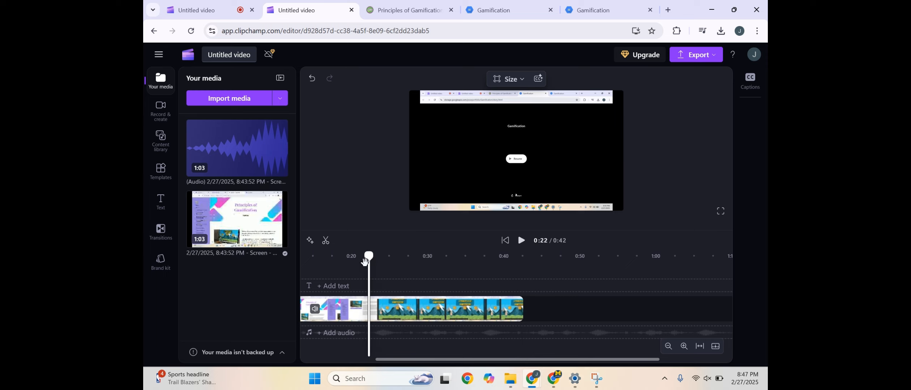
pyautogui.click(324, 239)
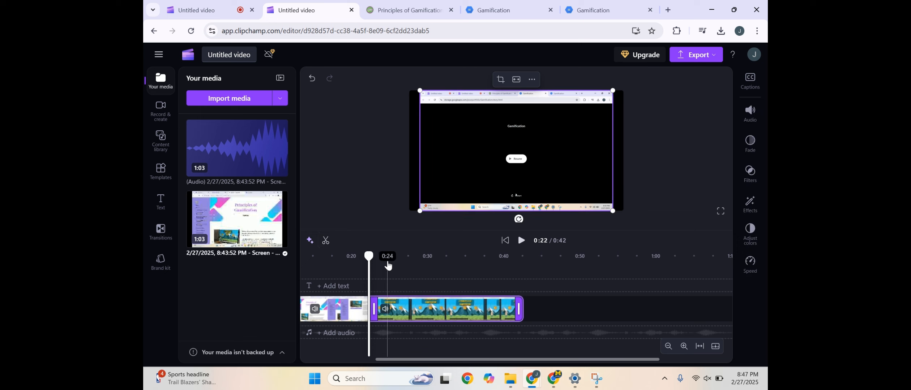
pyautogui.click(387, 267)
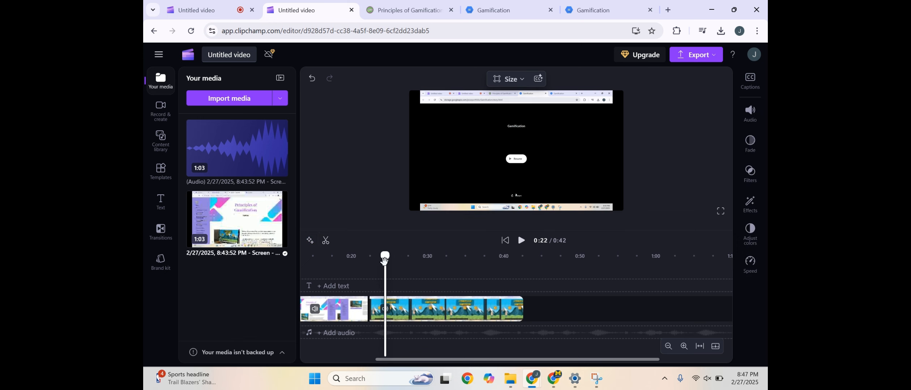
pyautogui.click(327, 241)
# Step: Delete the short isolated segment between 0:22 and 0:24, and close the gap it leaves on the timeline
pyautogui.click(375, 316)
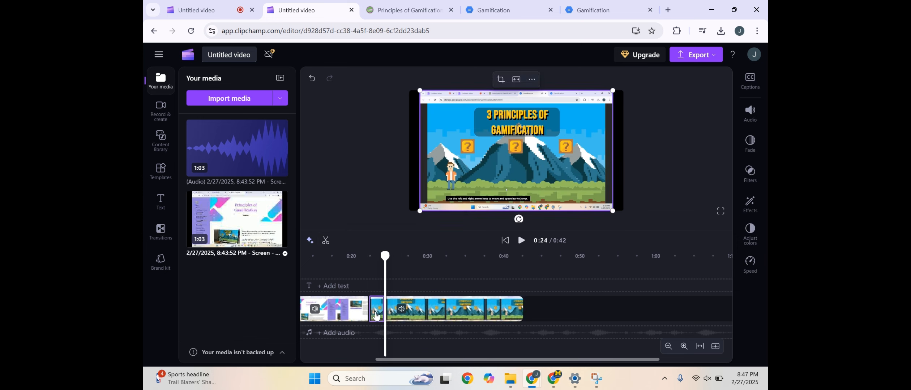
pyautogui.press('Delete')
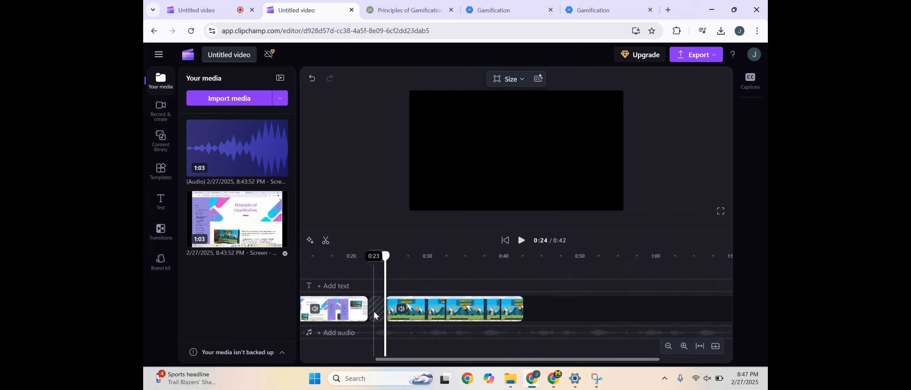
pyautogui.rightClick(376, 316)
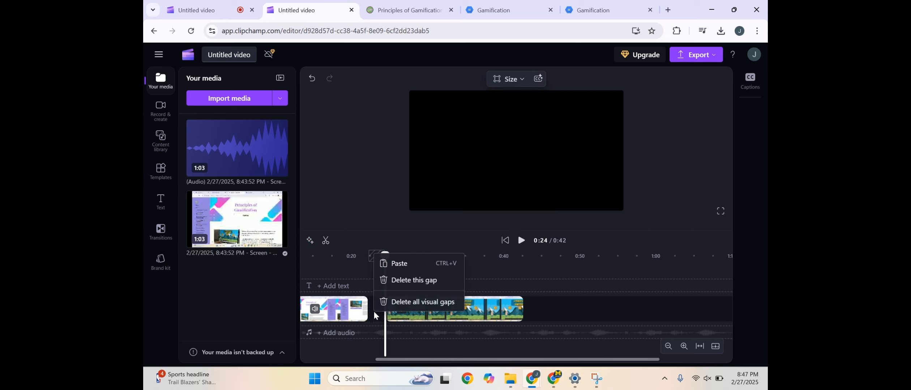
pyautogui.click(399, 280)
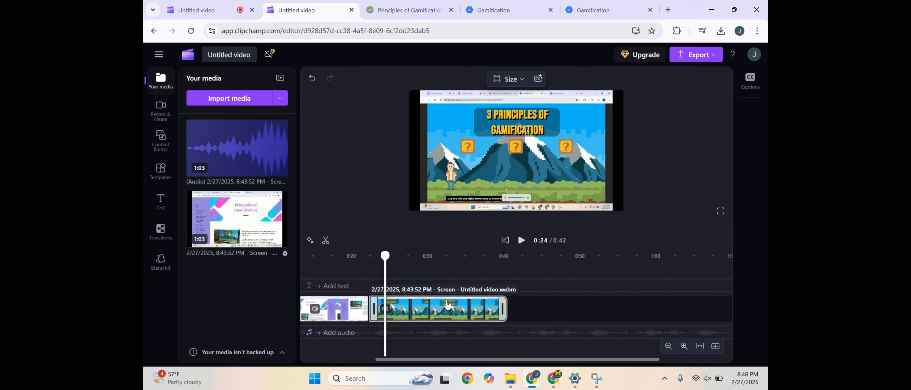
# Step: Split the gamification clip at 0:26 and 0:33, and mute the segment between the two splits
pyautogui.click(399, 266)
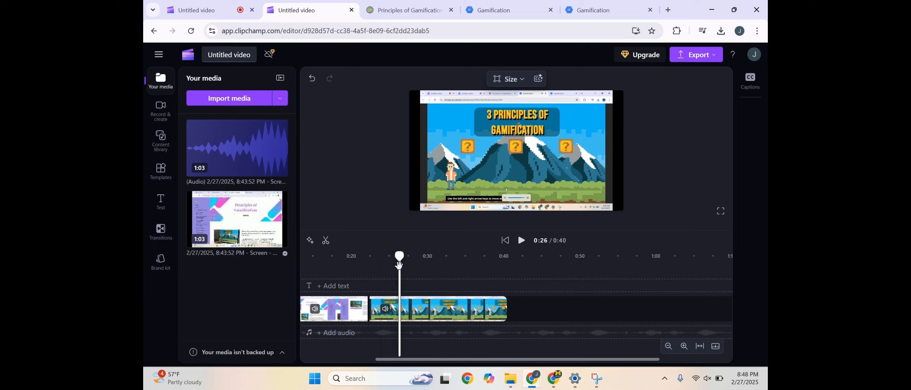
pyautogui.click(325, 241)
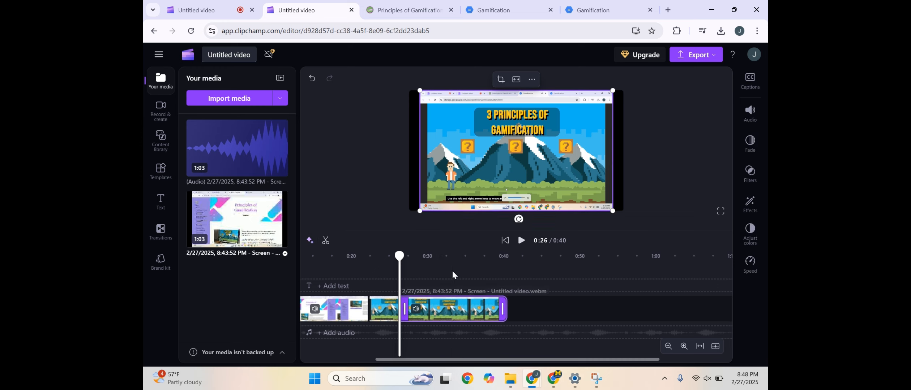
pyautogui.click(451, 270)
pyautogui.click(326, 240)
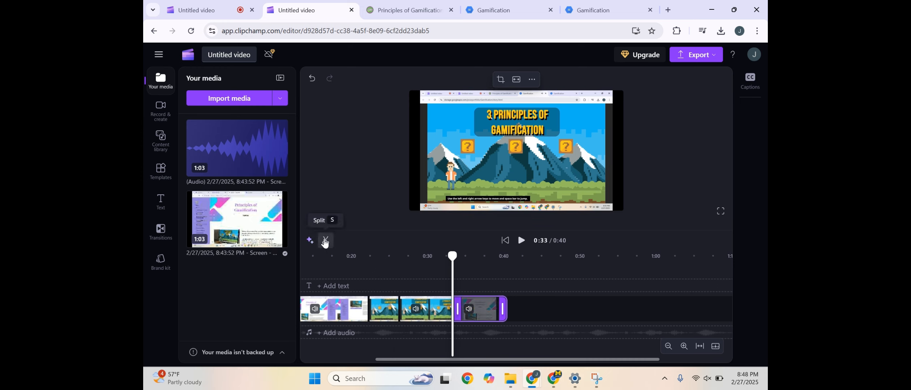
pyautogui.click(414, 312)
pyautogui.click(415, 310)
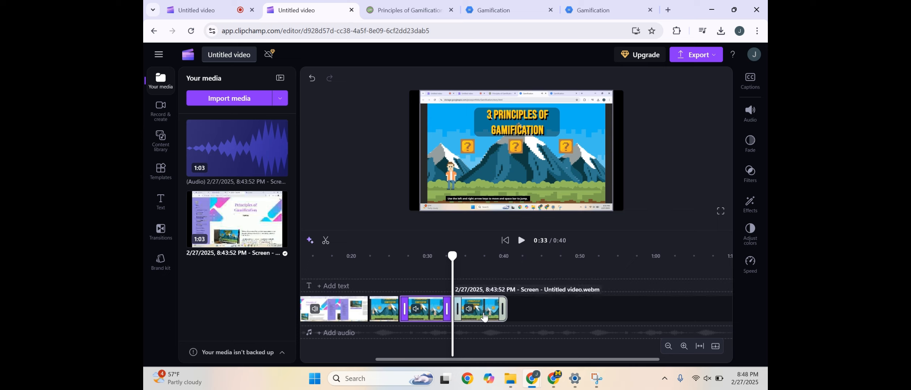
# Step: Lower the audio volume of the last clip, which starts at 0:33, and close the clip settings
pyautogui.rightClick(484, 317)
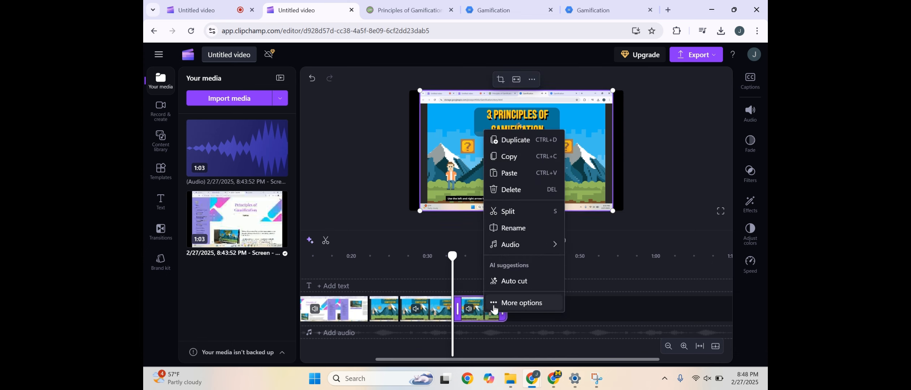
pyautogui.click(523, 301)
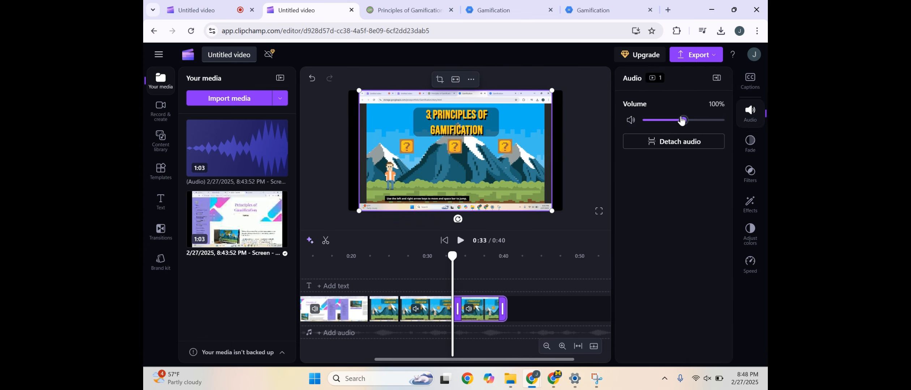
pyautogui.moveTo(682, 121); pyautogui.dragTo(662, 121)
pyautogui.click(597, 175)
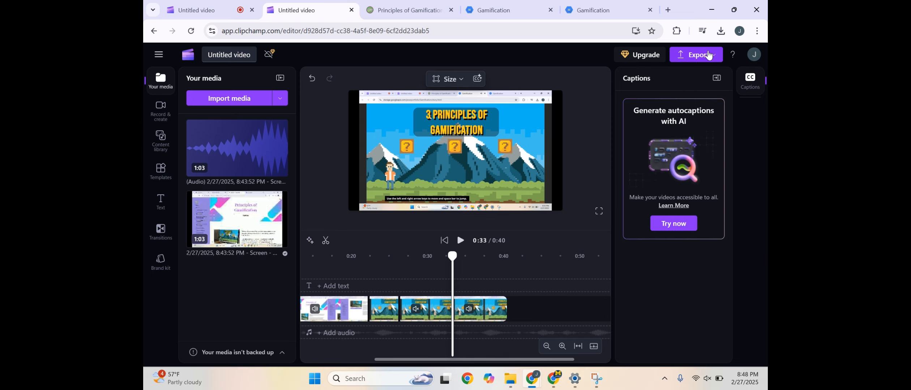
pyautogui.click(717, 78)
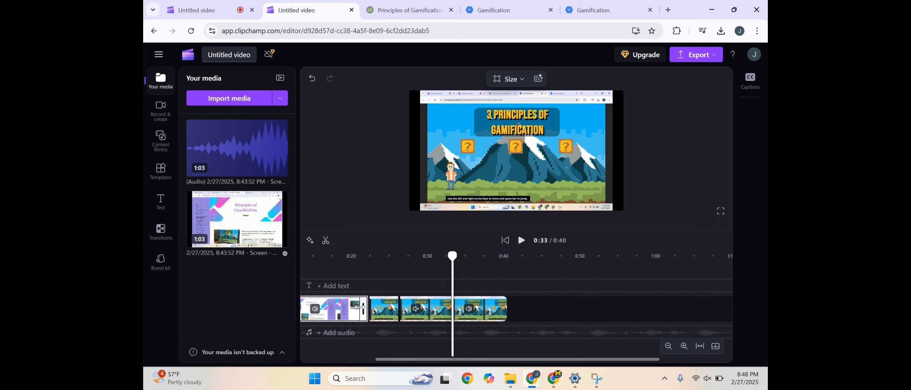
# Step: Add a Burn transition between the first and second clips, and a Fade through transition between the second and third
pyautogui.moveTo(370, 315)
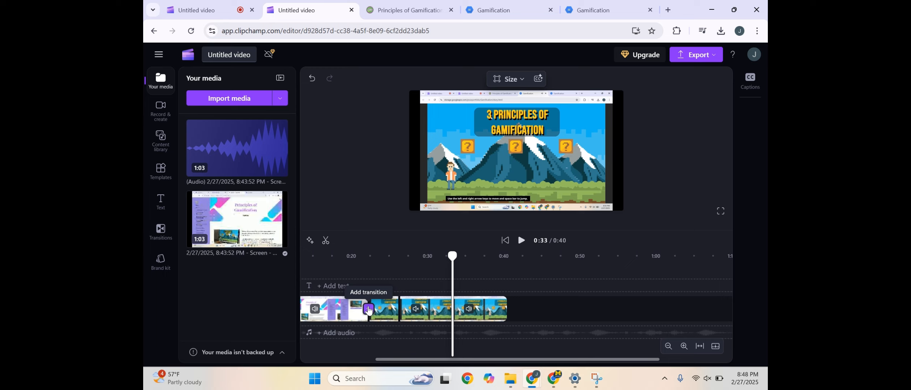
pyautogui.click(162, 232)
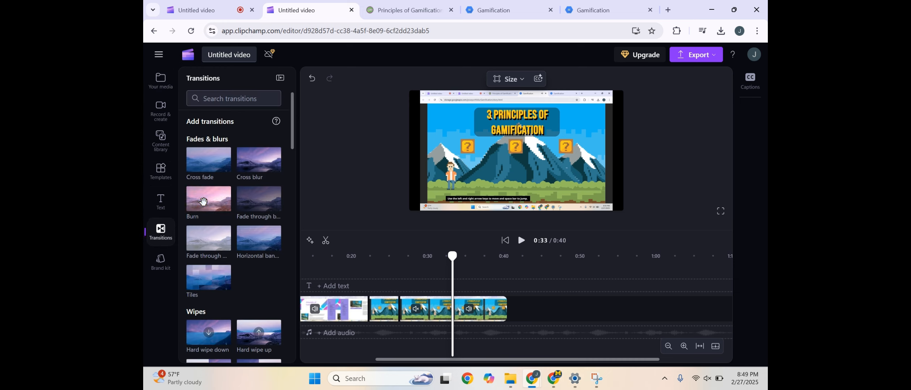
pyautogui.moveTo(204, 201)
pyautogui.mouseDown()
pyautogui.moveTo(303, 192)
pyautogui.moveTo(351, 207)
pyautogui.moveTo(371, 261)
pyautogui.moveTo(367, 315)
pyautogui.mouseUp()
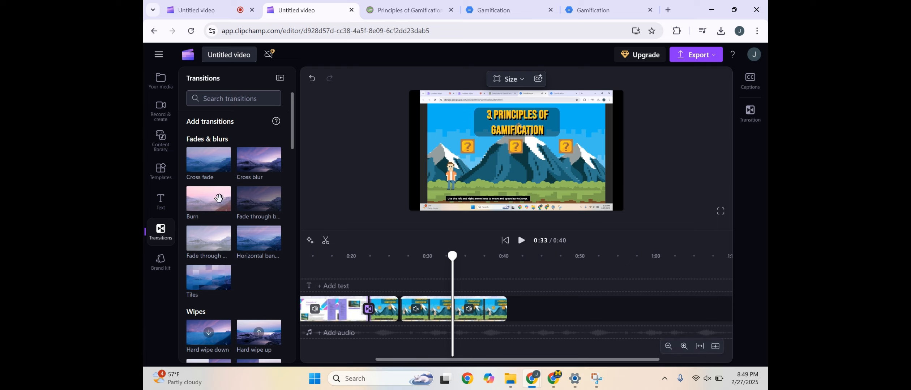
pyautogui.moveTo(227, 228); pyautogui.dragTo(402, 314)
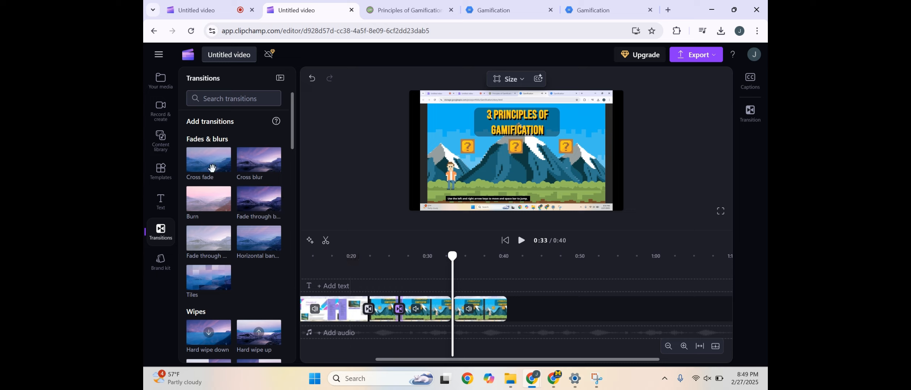
# Step: Browse all Clipchamp selects sound effects in the content library and preview Rapid crossfade sound with the system audio unmuted
pyautogui.click(162, 146)
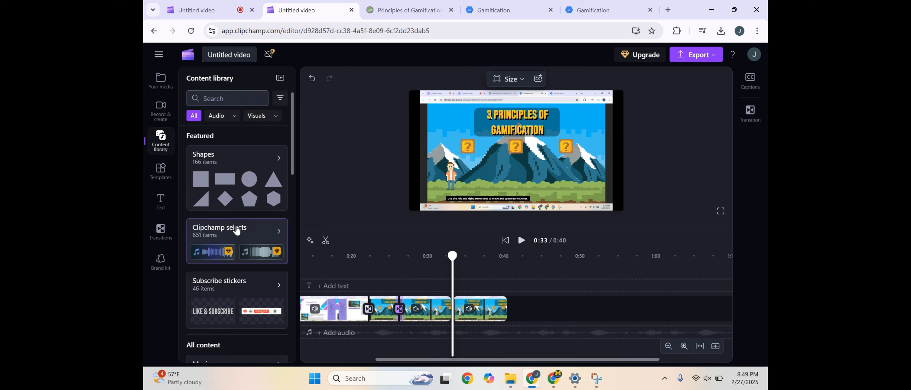
pyautogui.click(271, 235)
pyautogui.click(219, 117)
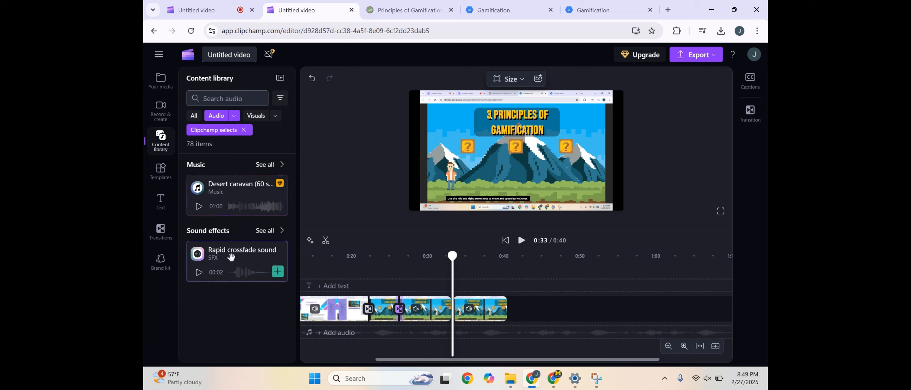
pyautogui.click(263, 231)
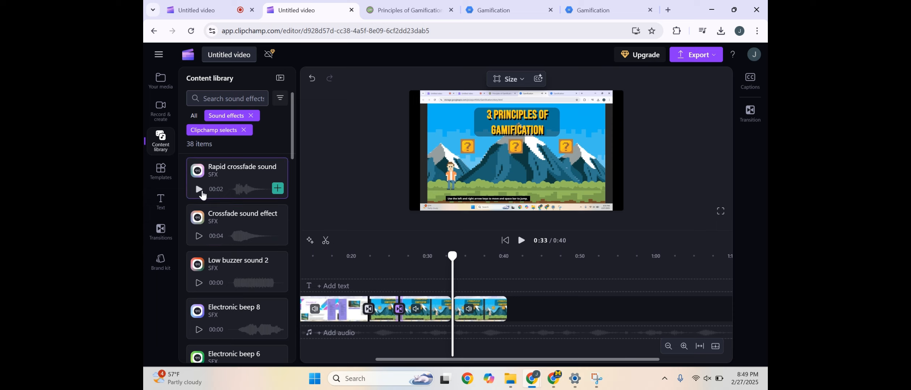
pyautogui.click(199, 190)
pyautogui.press('XF86AudioMute')
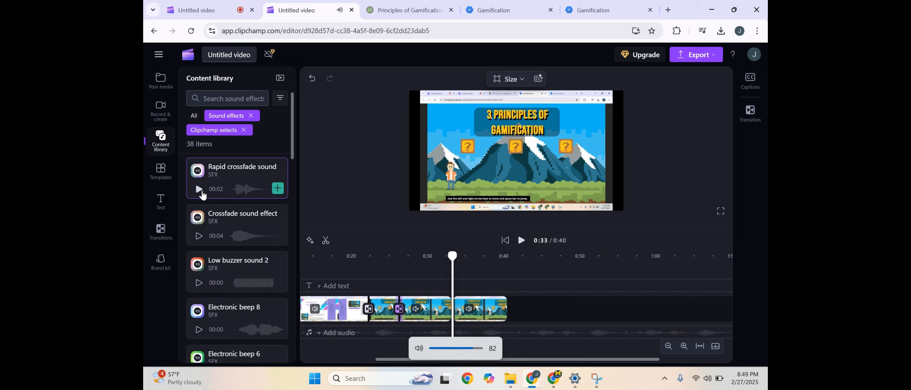
pyautogui.click(201, 195)
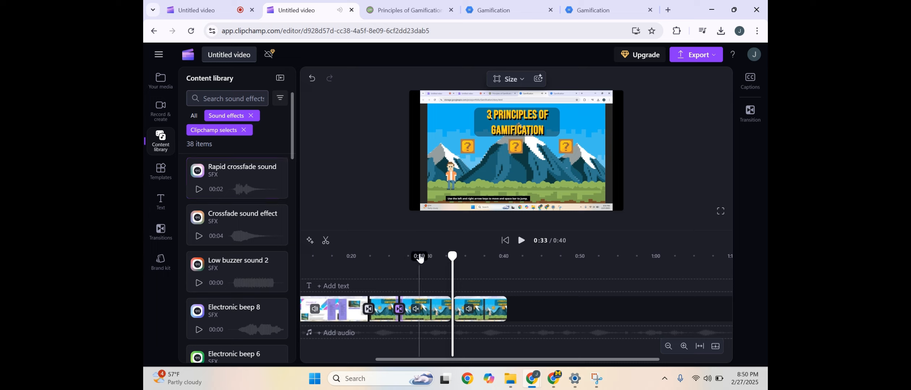
# Step: Add the Rapid crossfade sound effect to the timeline at 0:00
pyautogui.click(445, 268)
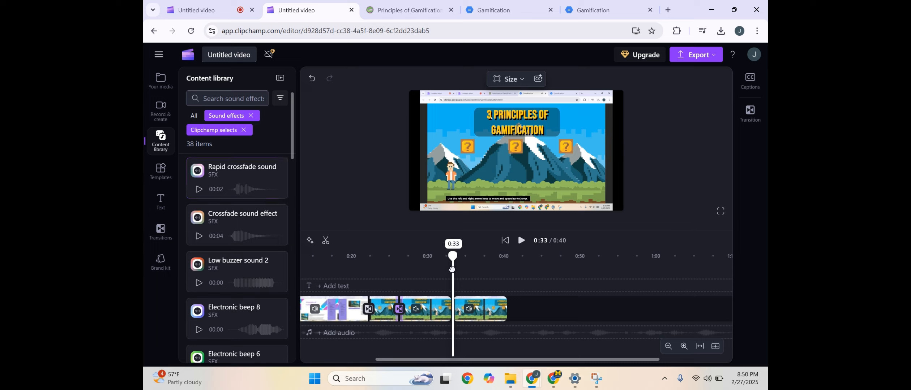
pyautogui.moveTo(444, 269); pyautogui.dragTo(430, 269)
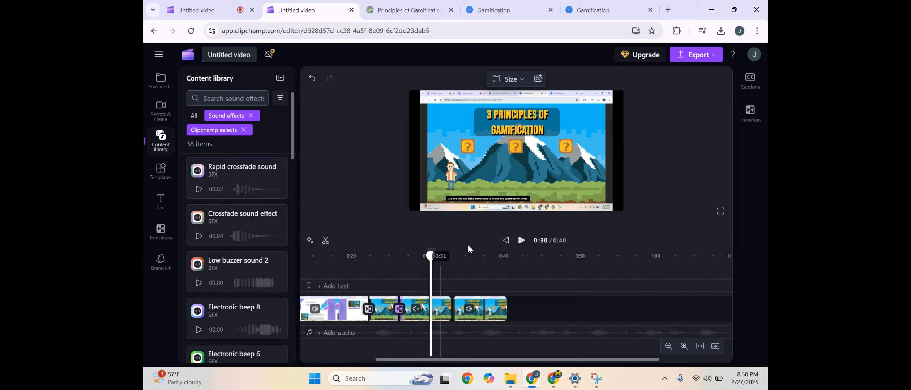
pyautogui.click(506, 242)
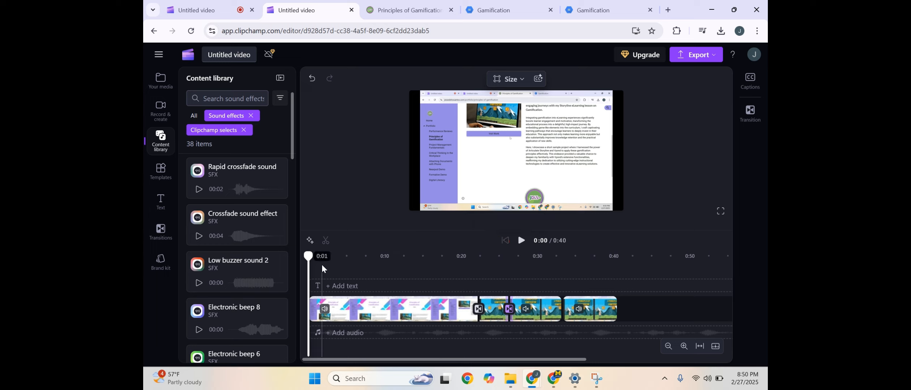
pyautogui.moveTo(264, 257)
pyautogui.moveTo(273, 179)
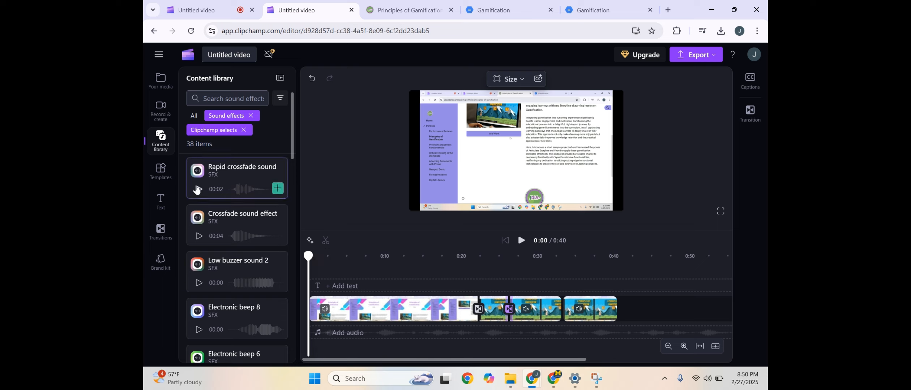
pyautogui.click(278, 190)
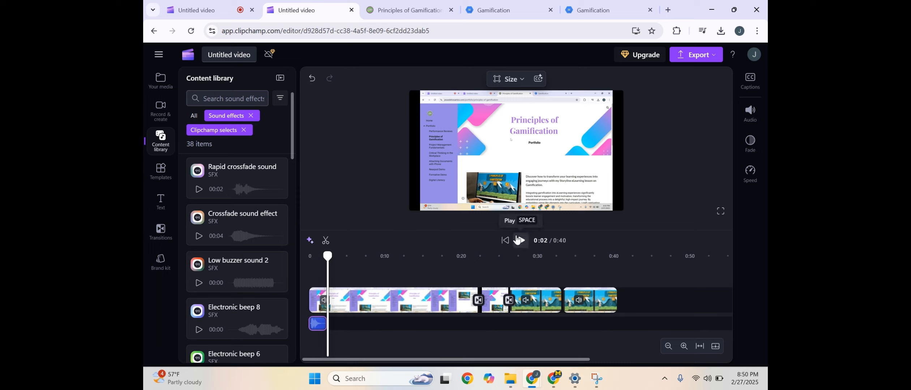
# Step: Play back the opening seconds from 0:00 to hear the added sound effect with the first clip
pyautogui.click(518, 240)
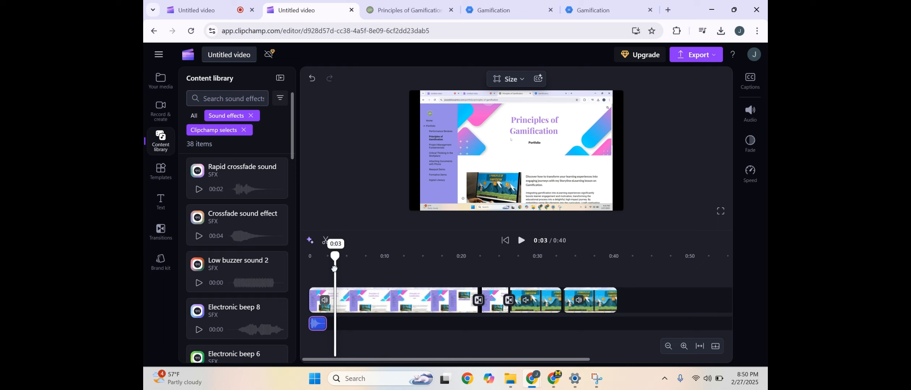
pyautogui.moveTo(334, 269); pyautogui.dragTo(308, 268)
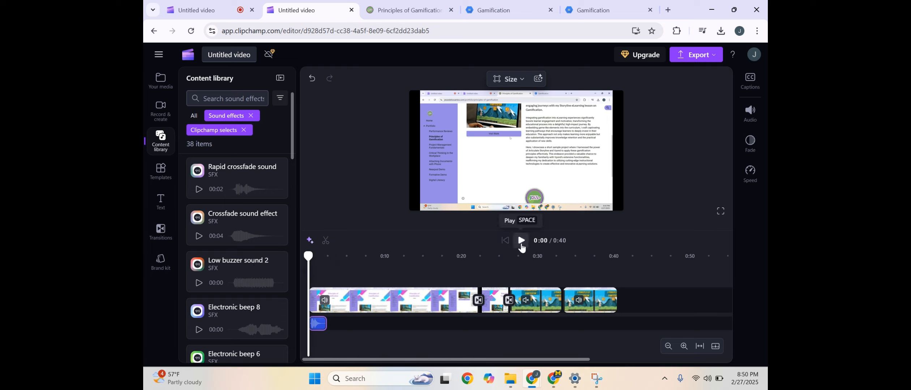
pyautogui.click(522, 245)
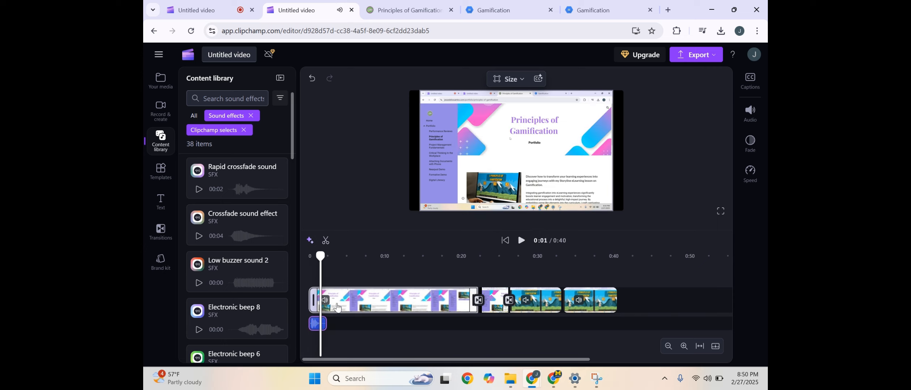
# Step: Mute the first video clip's audio and replay the opening from 0:00 to check the sound effect
pyautogui.click(325, 302)
pyautogui.click(326, 302)
pyautogui.click(306, 273)
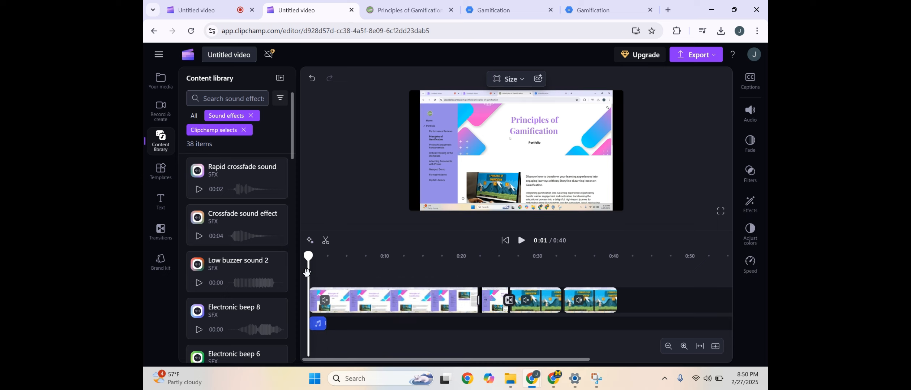
pyautogui.click(520, 246)
pyautogui.click(520, 245)
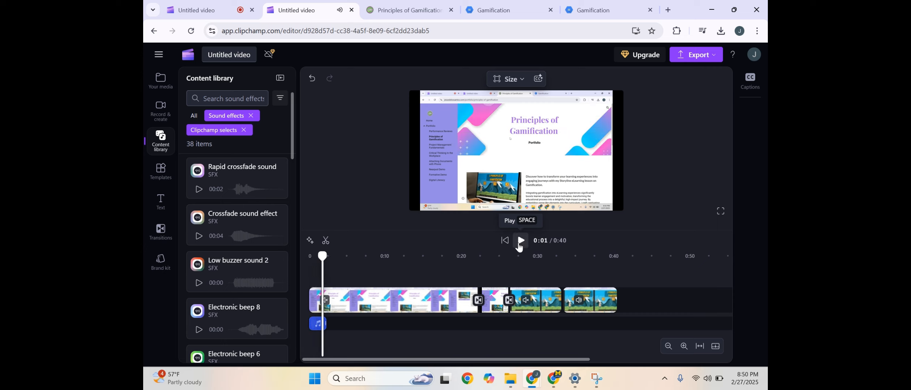
pyautogui.click(360, 271)
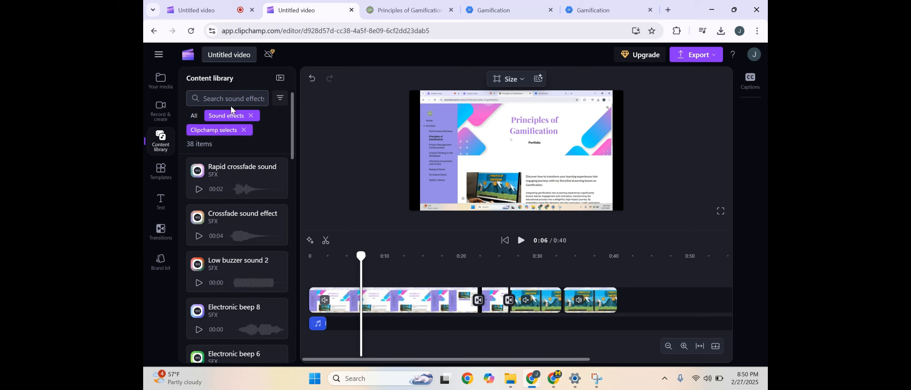
# Step: Switch the content library from sound effects to music and add the Open spirit track to the timeline at 0:00
pyautogui.click(251, 116)
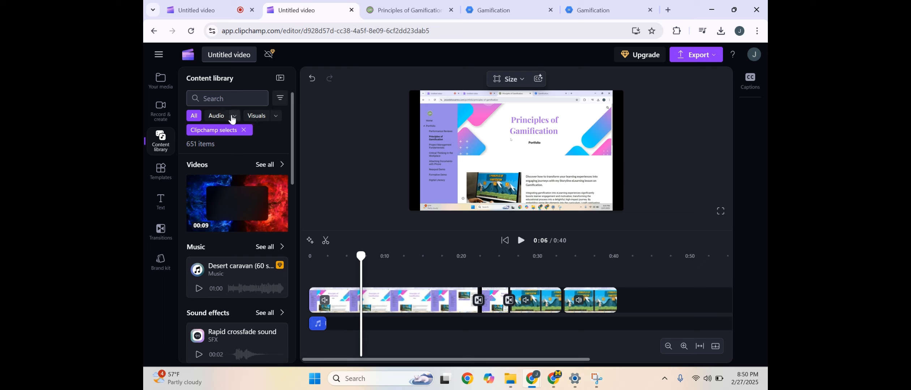
pyautogui.click(235, 116)
pyautogui.click(193, 148)
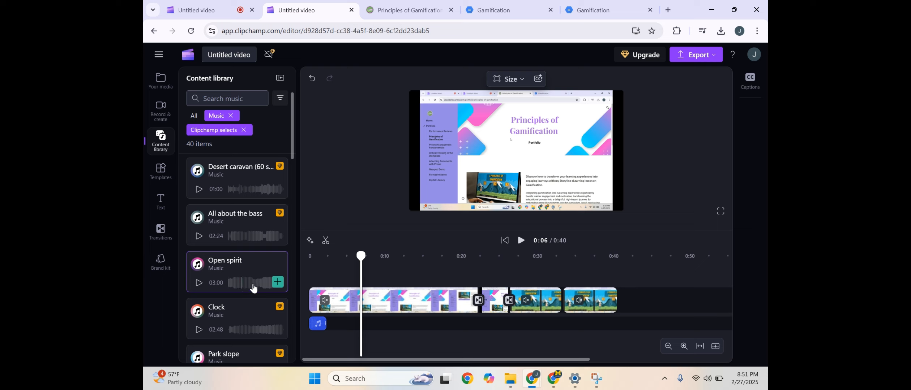
pyautogui.click(307, 266)
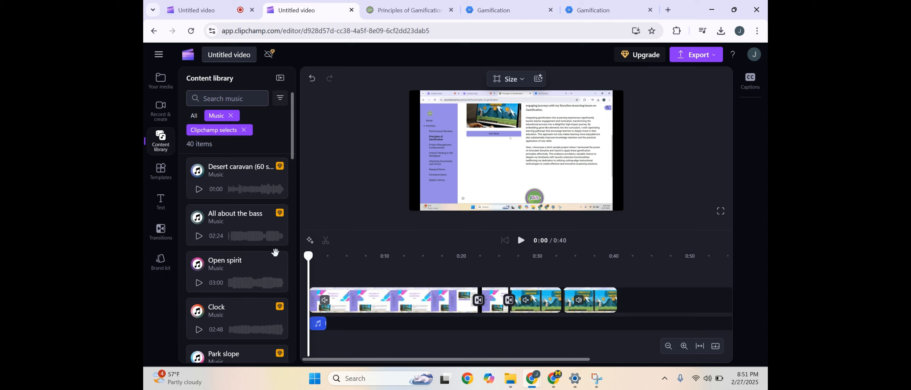
pyautogui.moveTo(279, 288)
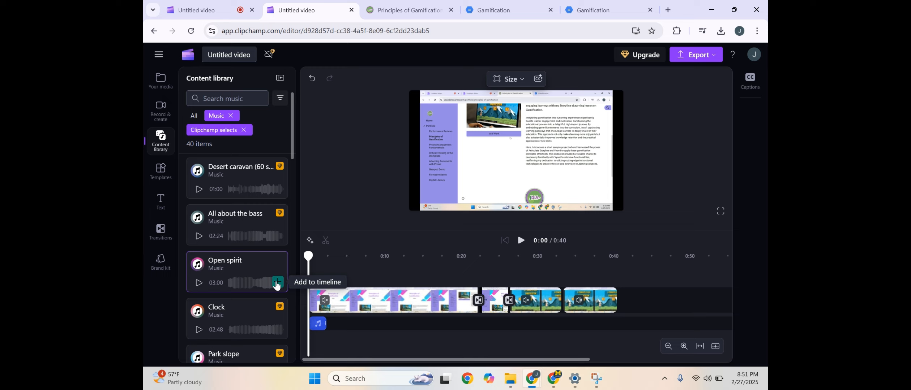
pyautogui.click(278, 282)
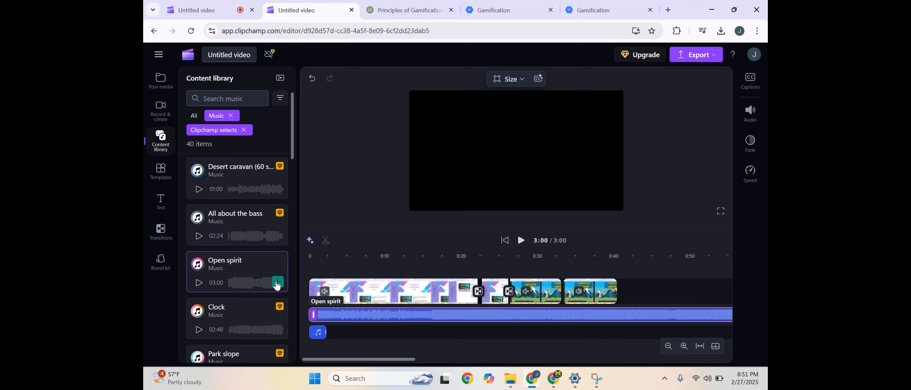
# Step: Play back the first seconds with the Open spirit music, pause, and mute the system audio
pyautogui.moveTo(315, 256); pyautogui.dragTo(308, 268)
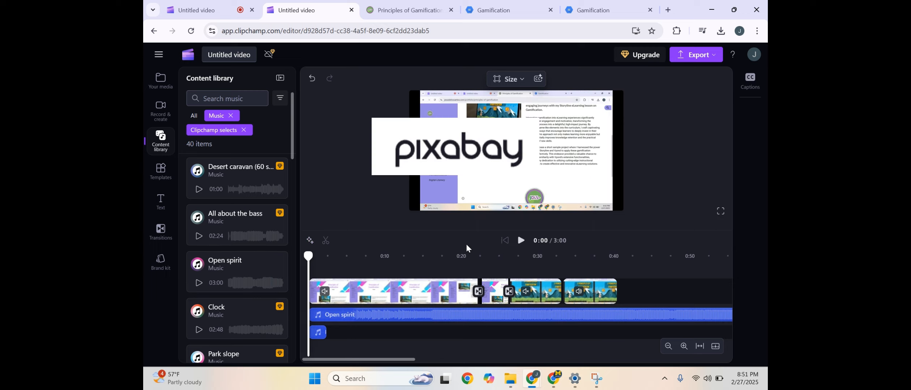
pyautogui.click(521, 242)
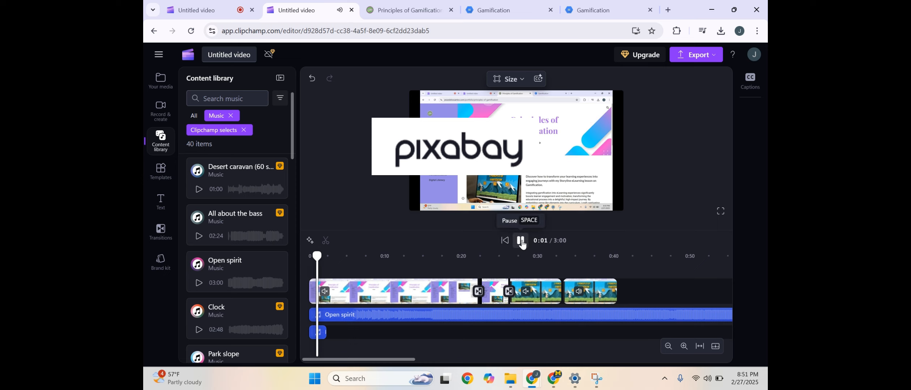
pyautogui.click(522, 244)
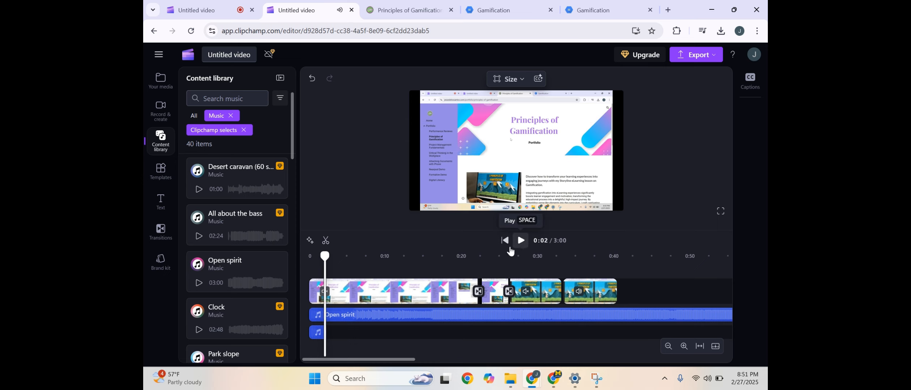
pyautogui.press('XF86AudioMute')
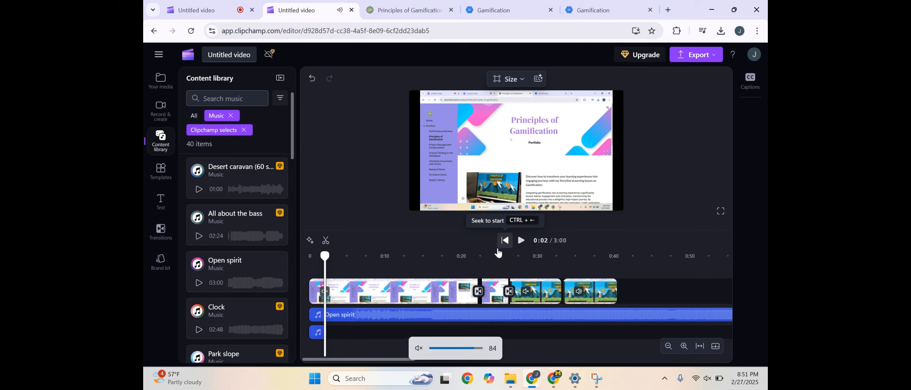
# Step: Split the Open spirit track at 0:40, where the last video clip ends, and delete the excess music after it
pyautogui.click(385, 317)
pyautogui.click(633, 289)
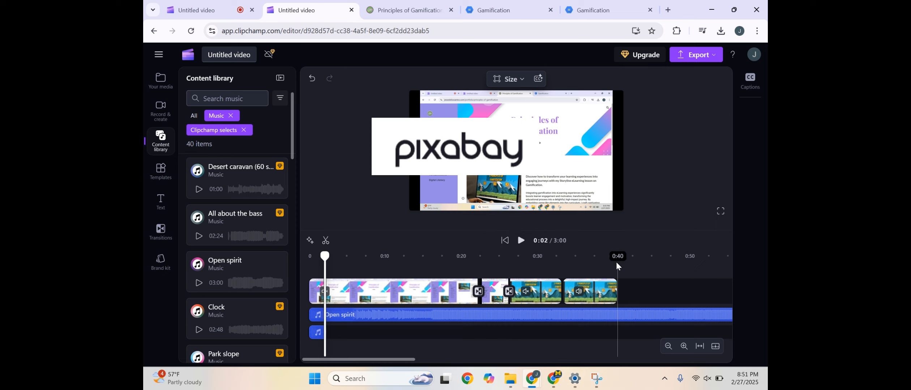
pyautogui.click(617, 264)
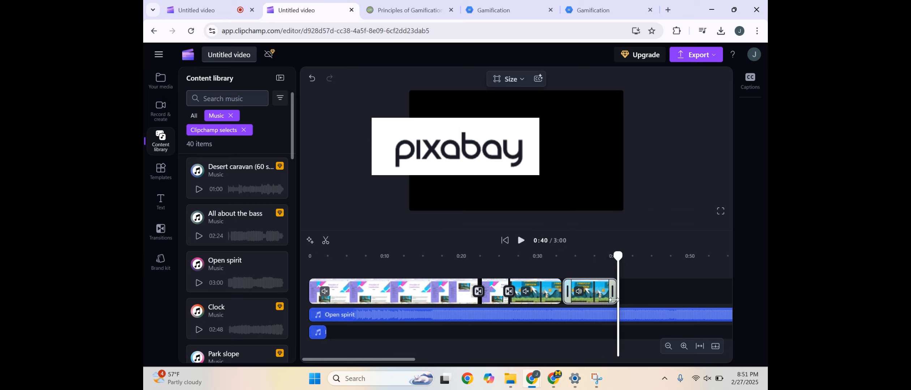
pyautogui.click(673, 311)
pyautogui.click(651, 293)
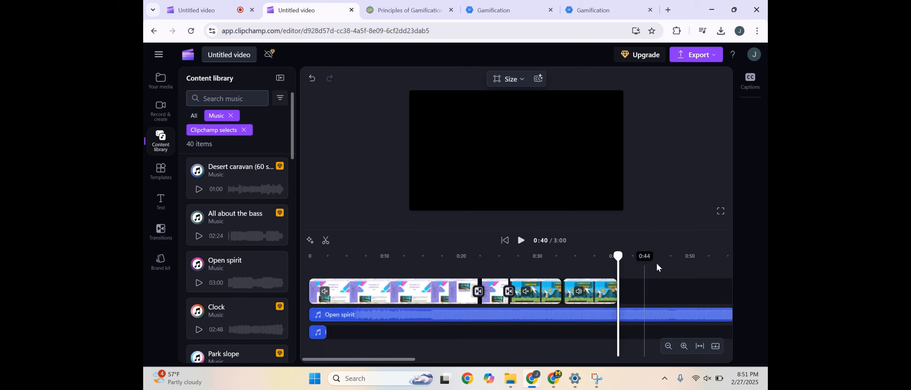
pyautogui.click(326, 242)
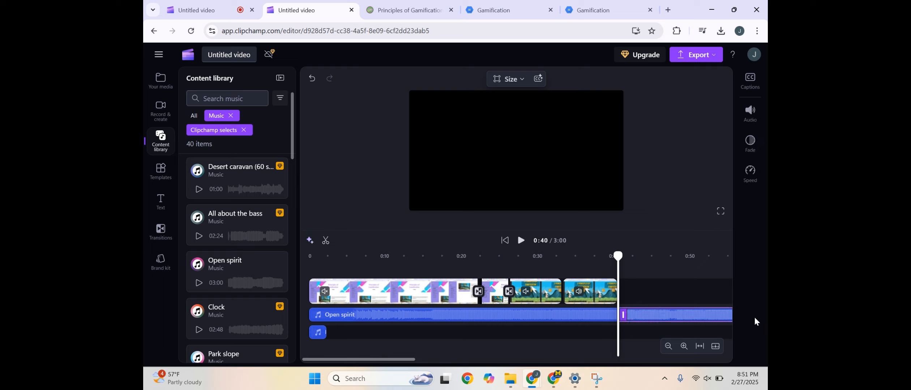
pyautogui.press('Delete')
# Step: Lower the Open spirit track's volume to 15% and close the settings pane
pyautogui.rightClick(505, 315)
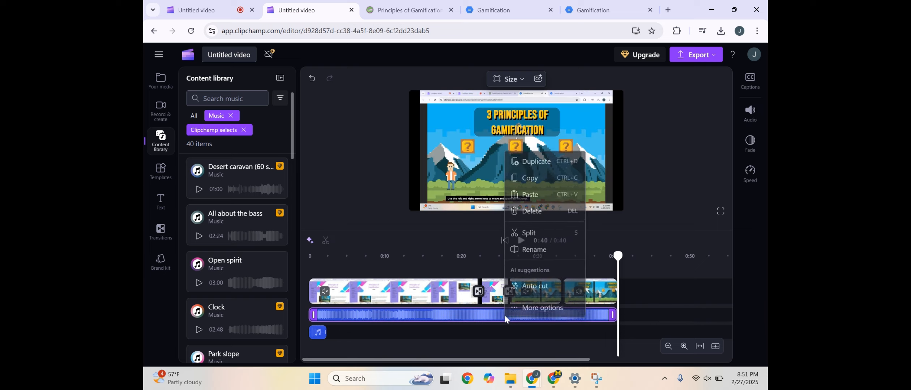
pyautogui.click(535, 308)
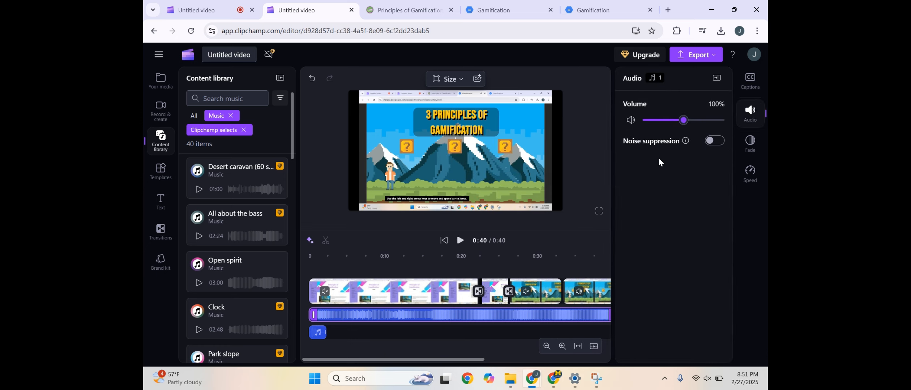
pyautogui.moveTo(686, 126); pyautogui.dragTo(652, 123)
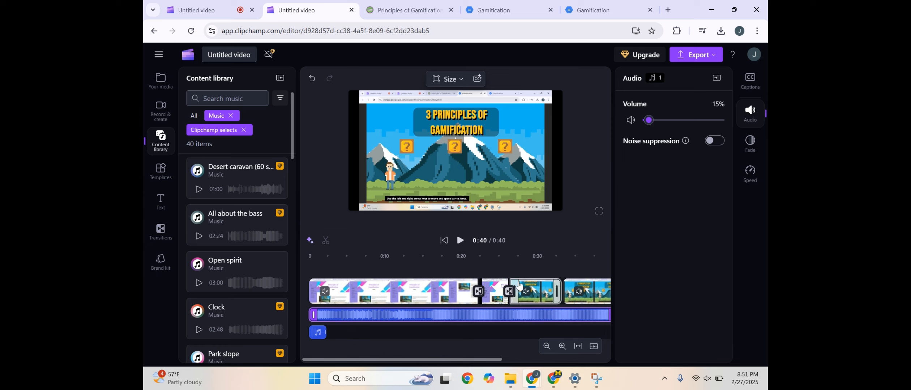
pyautogui.click(594, 153)
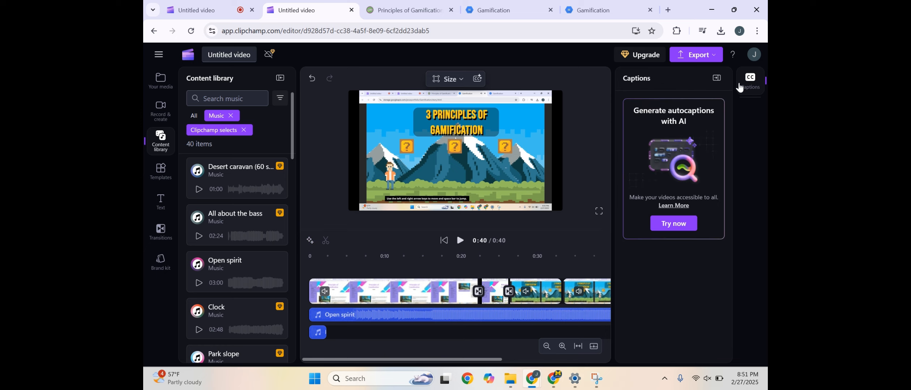
pyautogui.click(717, 78)
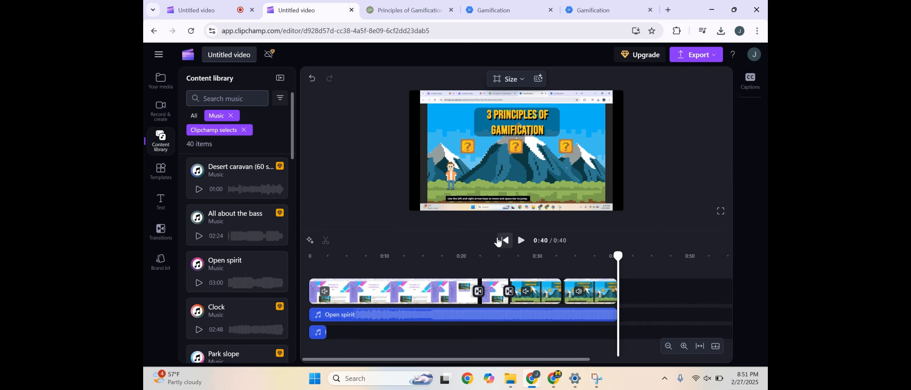
# Step: Preview the start of the video in full screen, pause it, and return to the editor
pyautogui.click(505, 241)
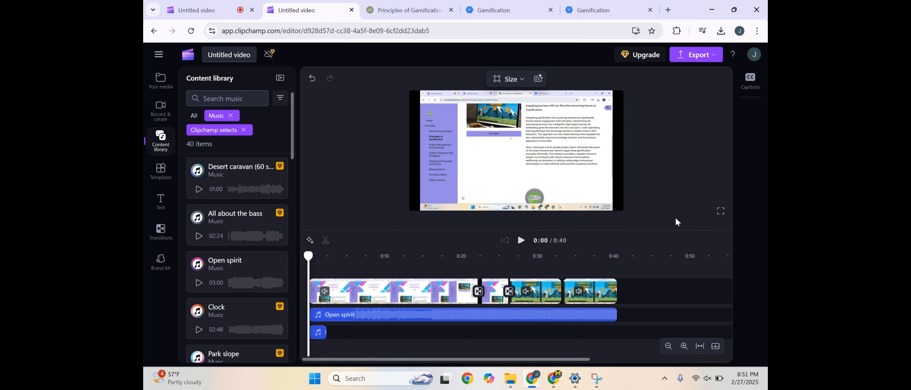
pyautogui.click(721, 213)
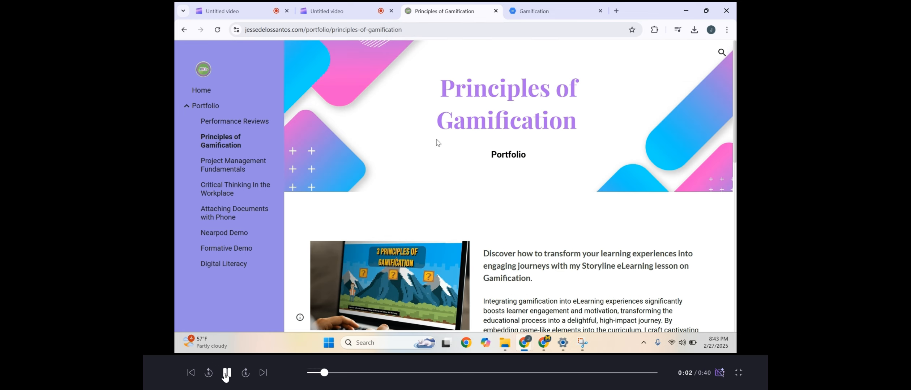
pyautogui.click(189, 374)
pyautogui.click(227, 374)
pyautogui.click(457, 34)
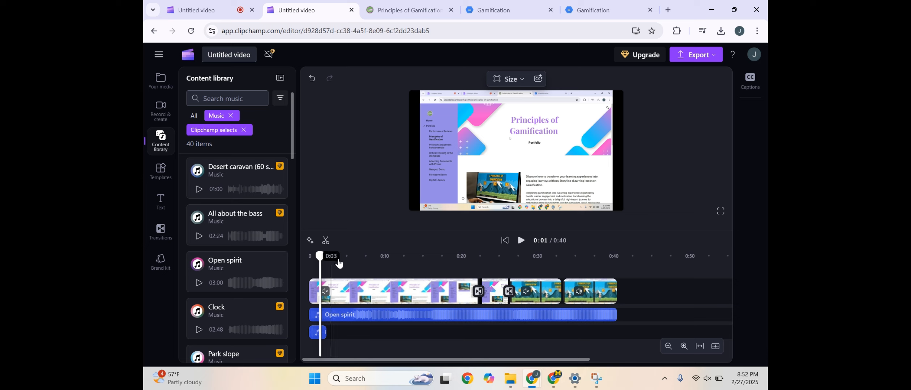
# Step: Unmute the system audio, play the start of the video in full screen, pause it, and return to the editor
pyautogui.press('XF86AudioMute')
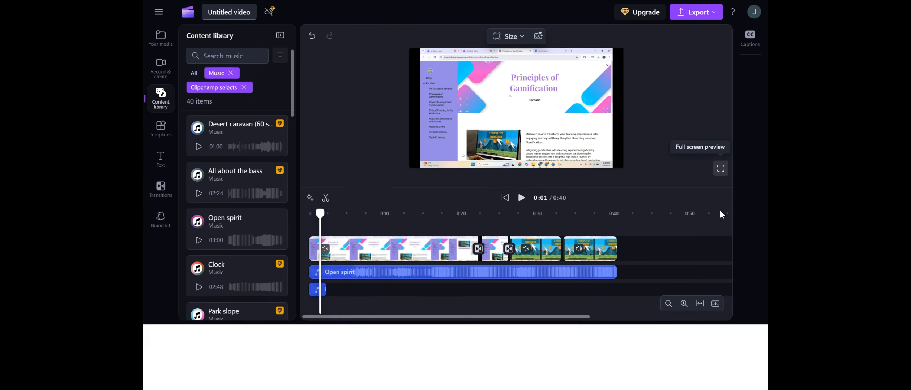
pyautogui.click(719, 211)
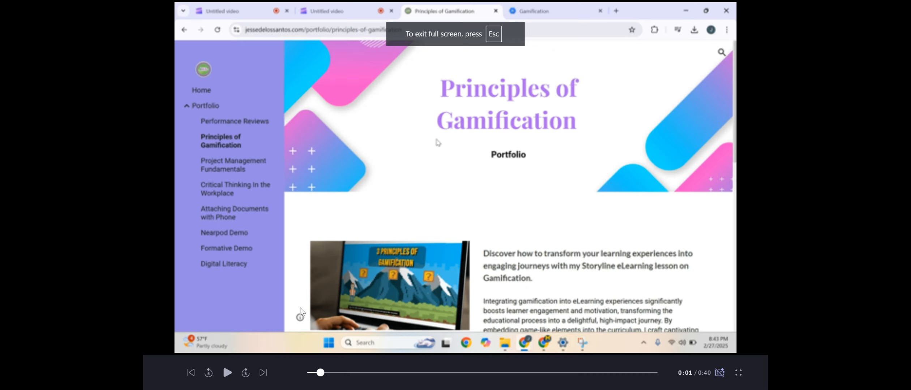
pyautogui.click(191, 374)
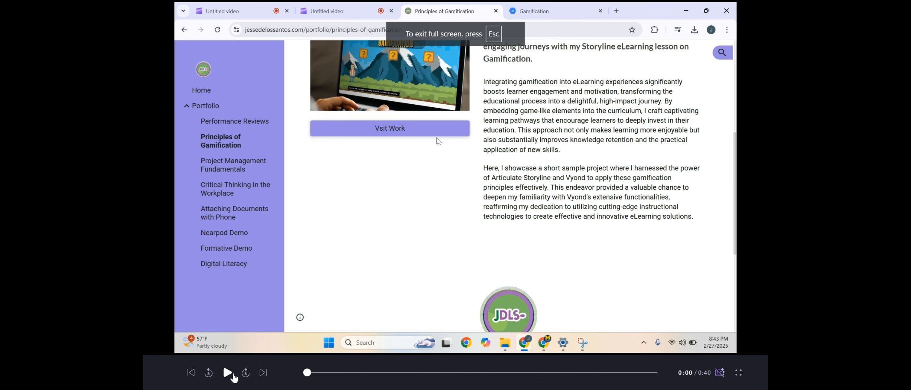
pyautogui.click(228, 373)
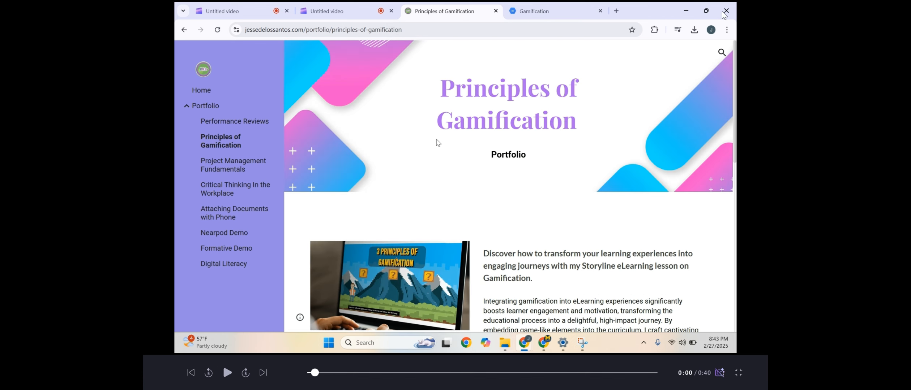
pyautogui.click(457, 33)
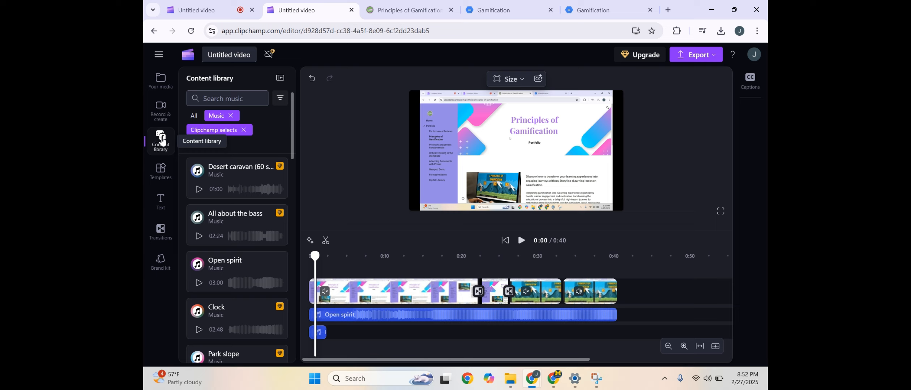
# Step: Filter the content library to stickers, add the pink bull sticker at the start of the timeline, and show the frame at 0:02
pyautogui.click(230, 116)
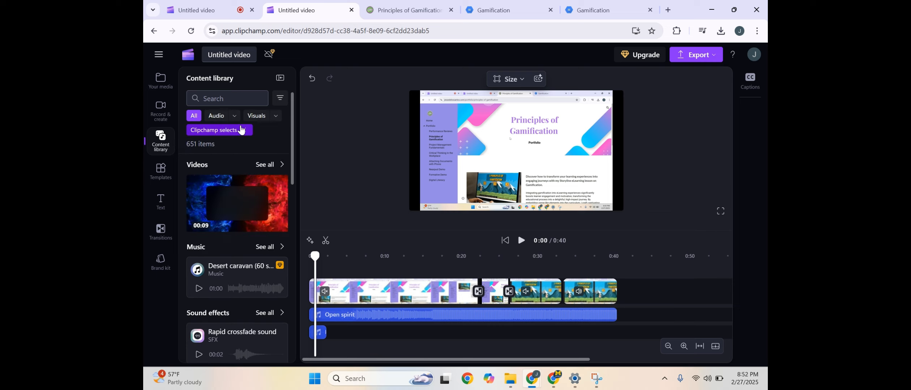
pyautogui.click(276, 116)
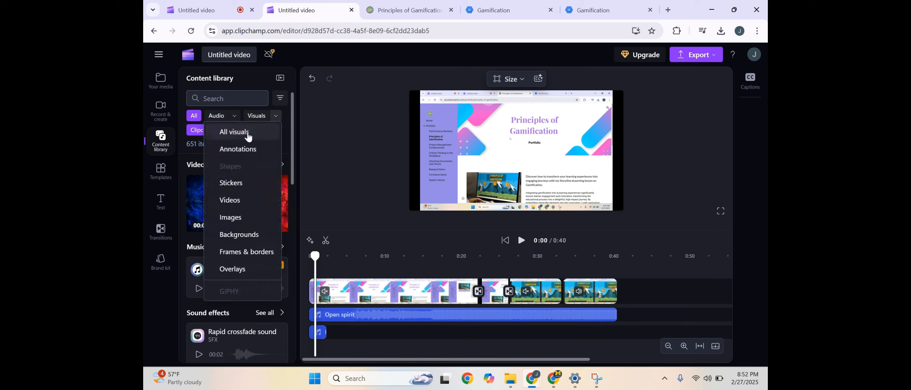
pyautogui.click(236, 184)
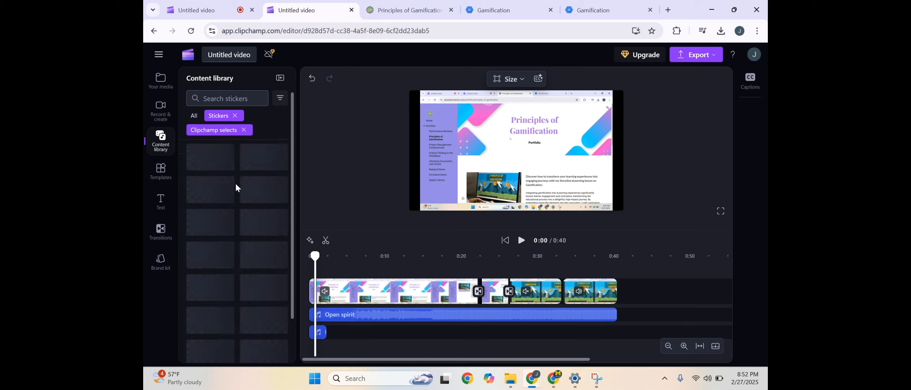
pyautogui.click(505, 240)
pyautogui.moveTo(280, 182)
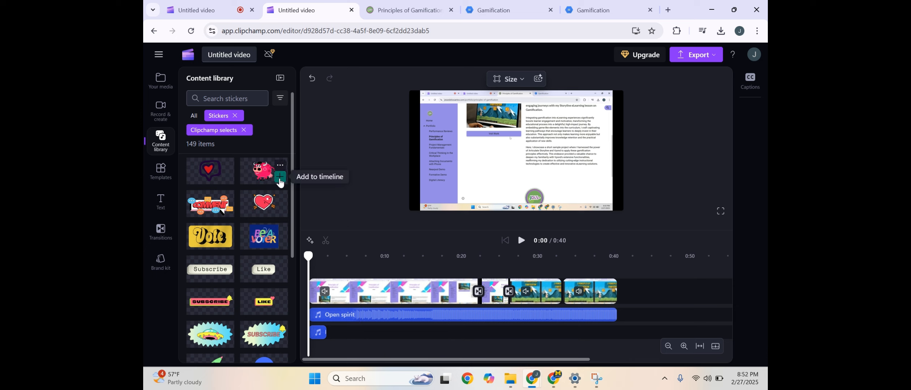
pyautogui.click(280, 177)
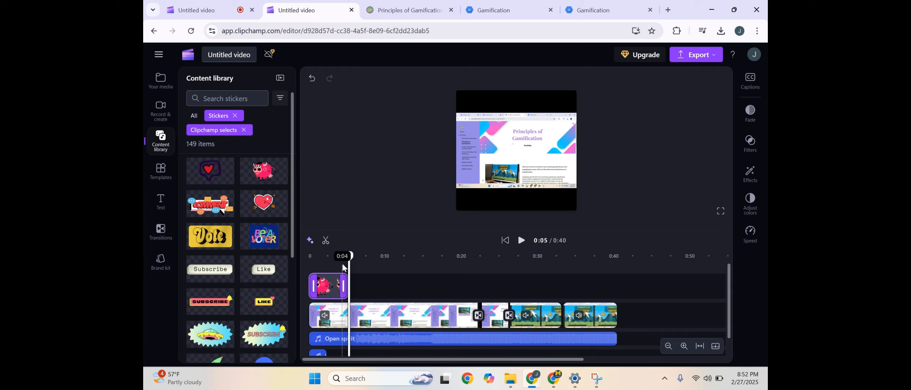
pyautogui.moveTo(348, 261); pyautogui.dragTo(328, 264)
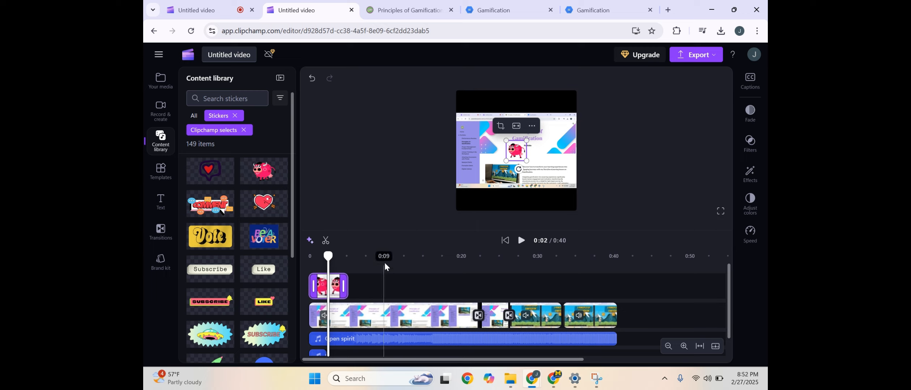
# Step: Try the sticker on the lowest track beneath the audio, and return it to the track above the video
pyautogui.scroll(-1, 380, 289)
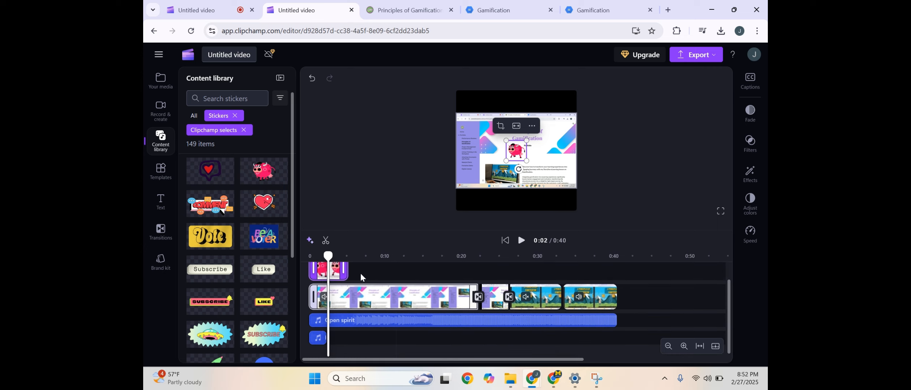
pyautogui.moveTo(334, 276); pyautogui.dragTo(330, 352)
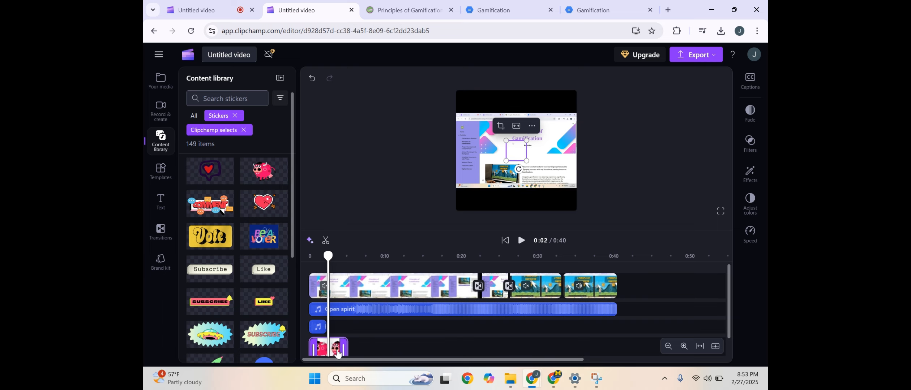
pyautogui.moveTo(338, 354); pyautogui.dragTo(329, 264)
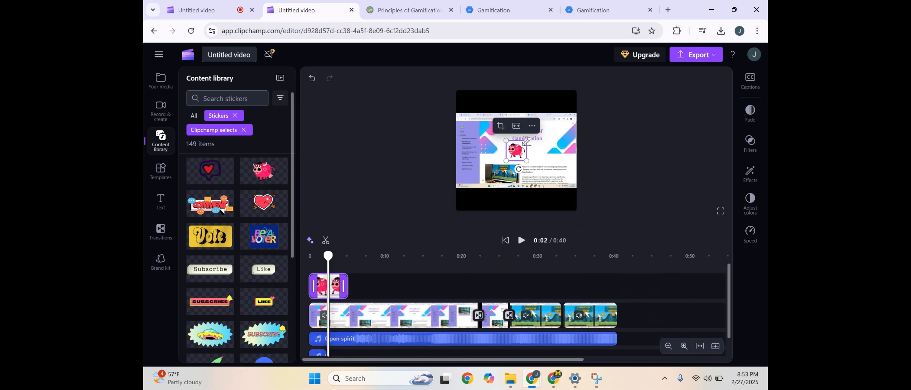
# Step: Enlarge the bull sticker over the webpage, and preview the start of the video in full screen
pyautogui.moveTo(527, 141); pyautogui.dragTo(559, 108)
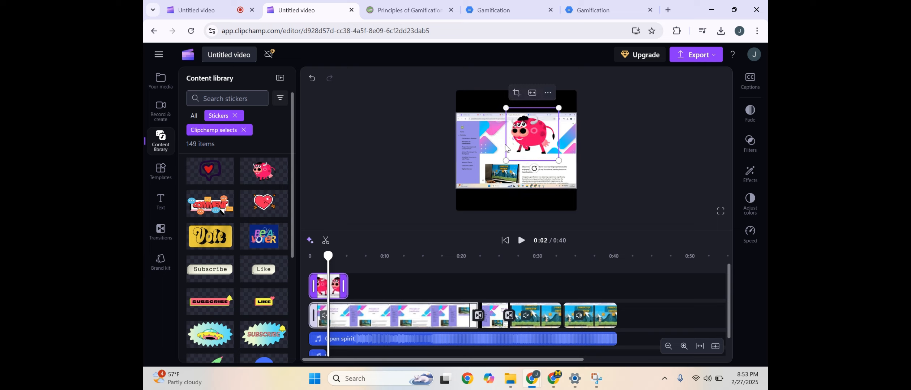
pyautogui.moveTo(505, 161)
pyautogui.mouseDown()
pyautogui.moveTo(496, 170)
pyautogui.moveTo(513, 155)
pyautogui.moveTo(502, 159)
pyautogui.mouseUp()
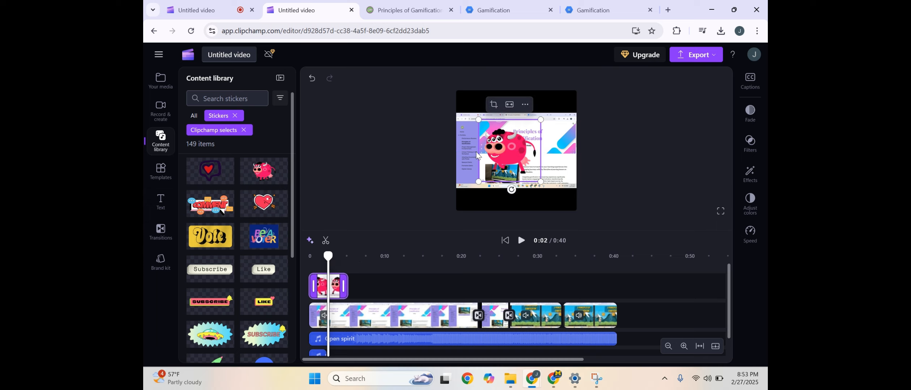
pyautogui.click(719, 212)
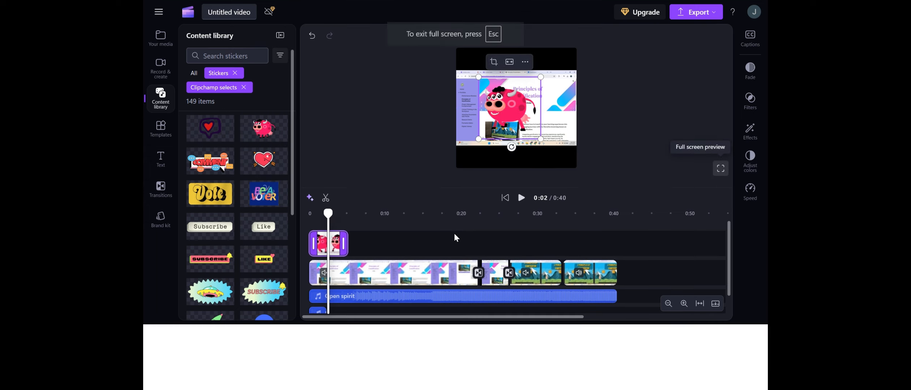
pyautogui.click(191, 374)
pyautogui.click(227, 373)
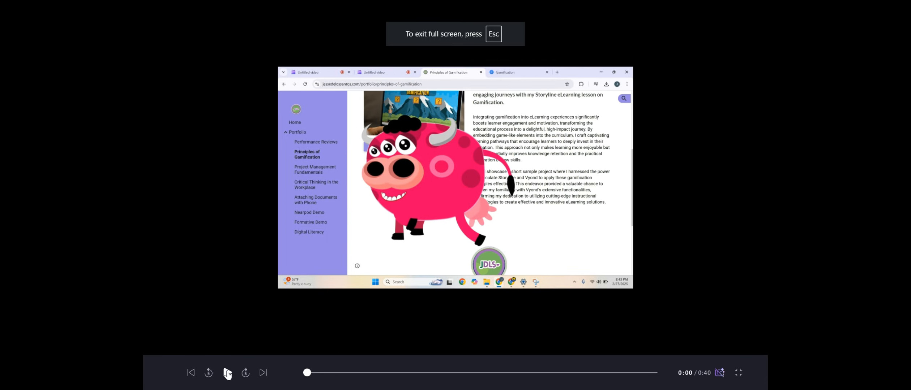
pyautogui.click(227, 373)
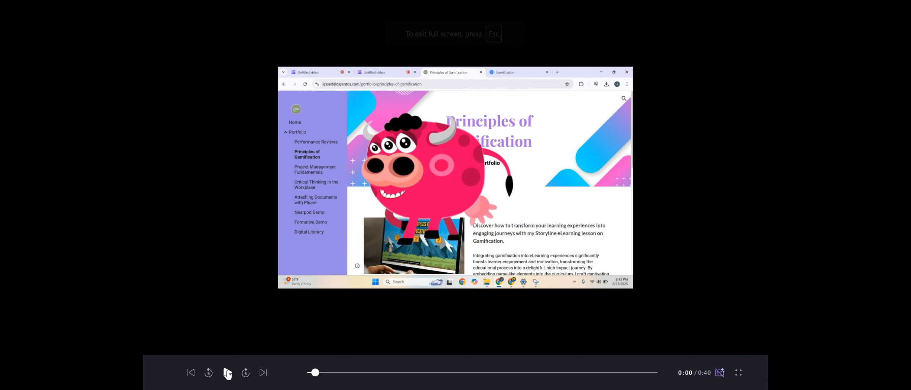
pyautogui.click(456, 23)
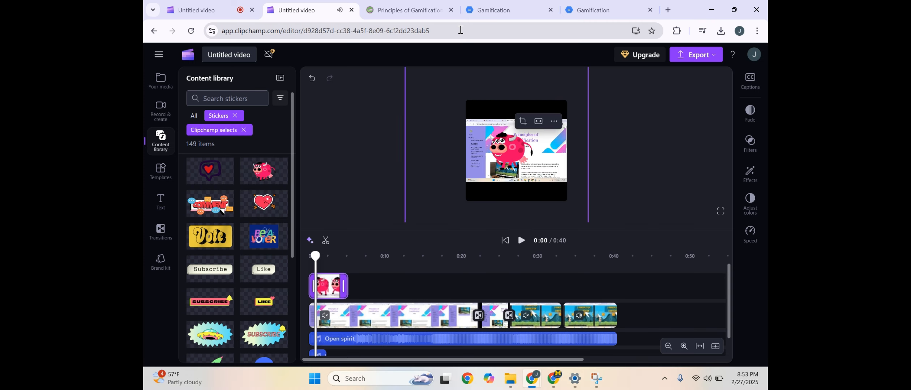
# Step: Clear the Stickers filter, browse the library's other content categories, and move the bull sticker lower in the frame
pyautogui.moveTo(229, 234)
pyautogui.scroll(-3, 230, 234)
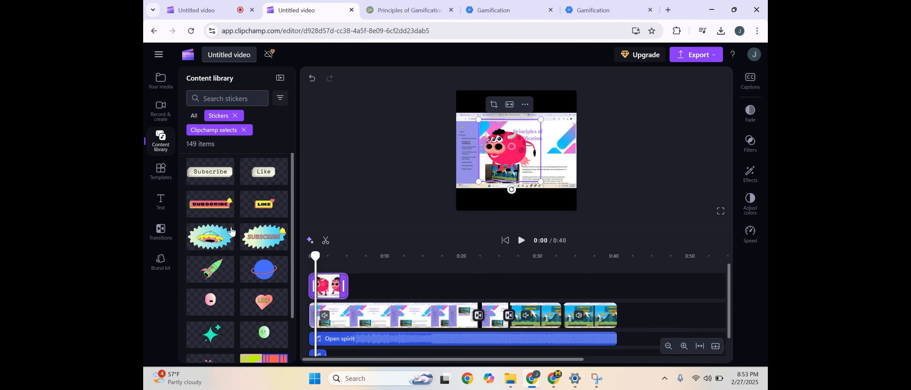
pyautogui.scroll(3, 235, 224)
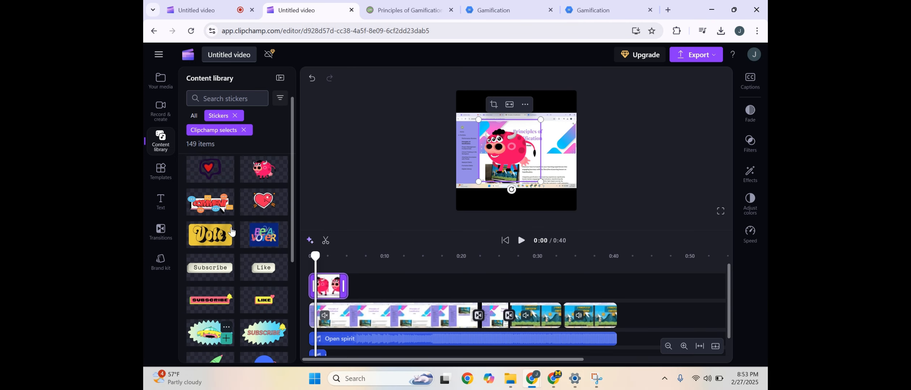
pyautogui.click(233, 117)
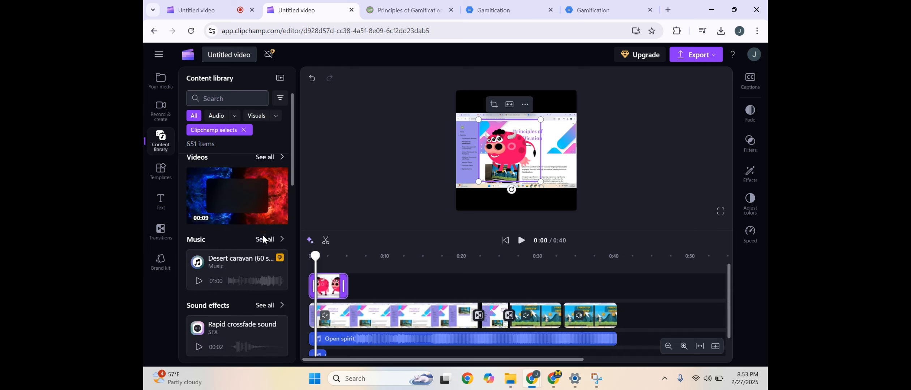
pyautogui.scroll(-5, 265, 240)
pyautogui.moveTo(263, 237)
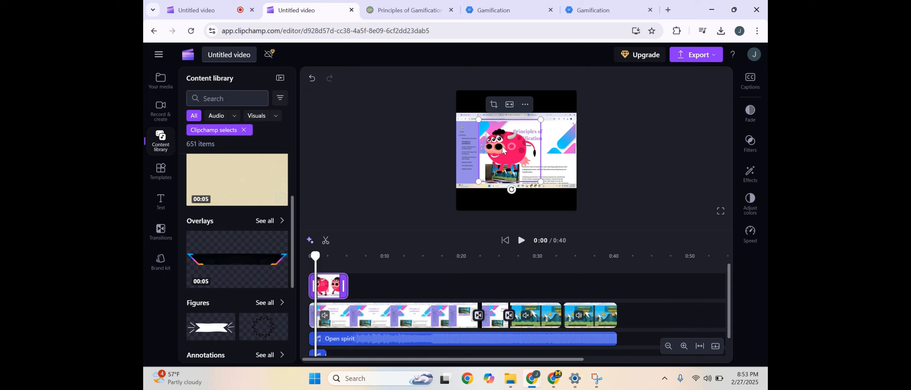
pyautogui.moveTo(510, 153); pyautogui.dragTo(506, 179)
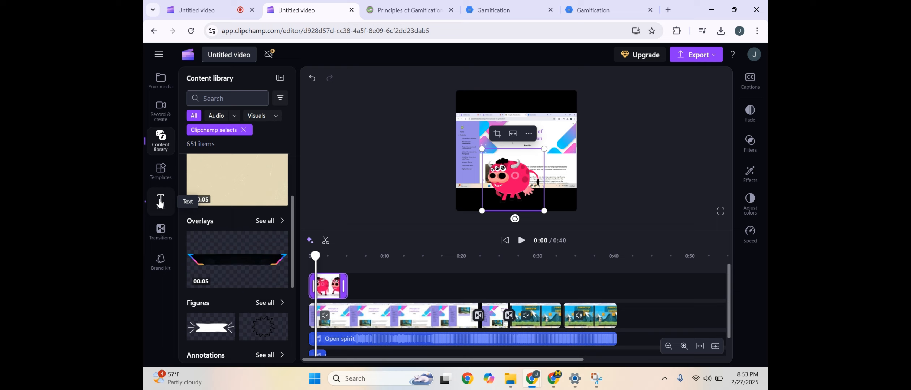
# Step: Add a Creator-style text reading TITLE at the start of the timeline, extended to the video's end at 0:40
pyautogui.click(161, 204)
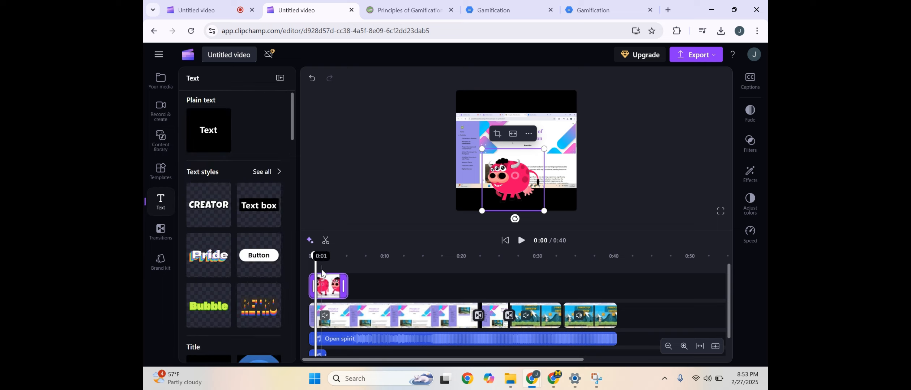
pyautogui.moveTo(315, 268); pyautogui.dragTo(299, 268)
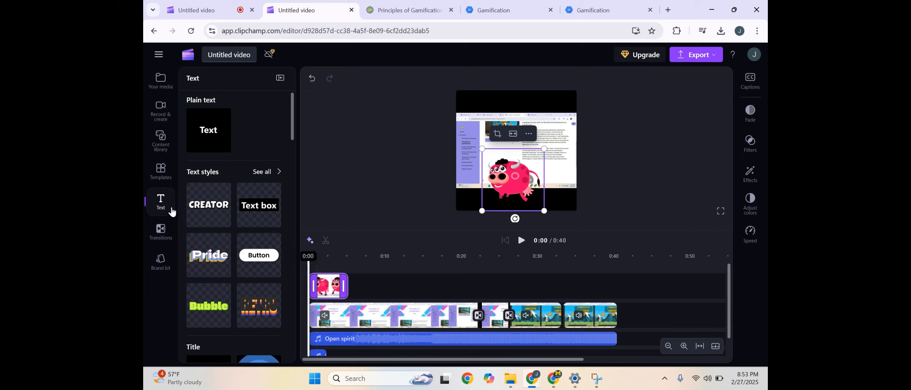
pyautogui.moveTo(228, 221)
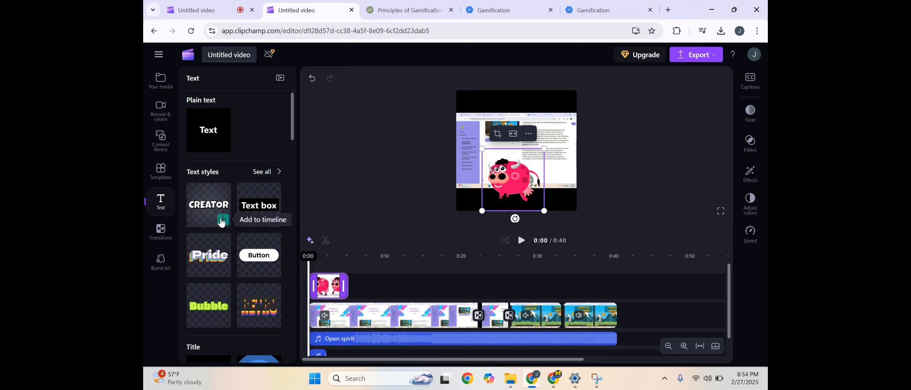
pyautogui.click(223, 220)
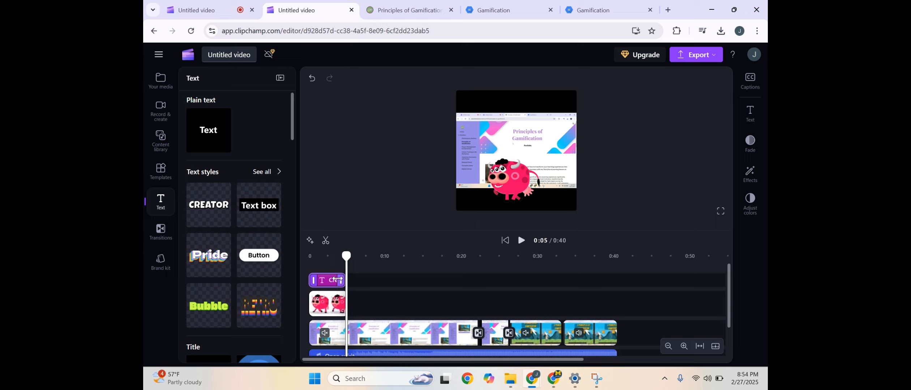
pyautogui.moveTo(342, 280); pyautogui.dragTo(614, 283)
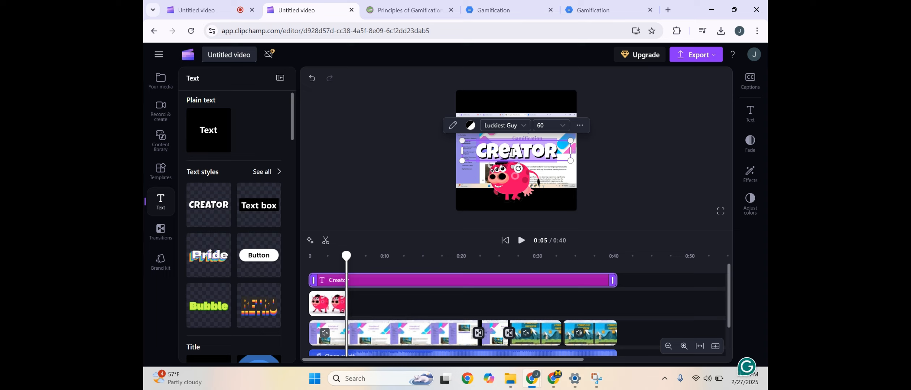
pyautogui.write('TITLE')
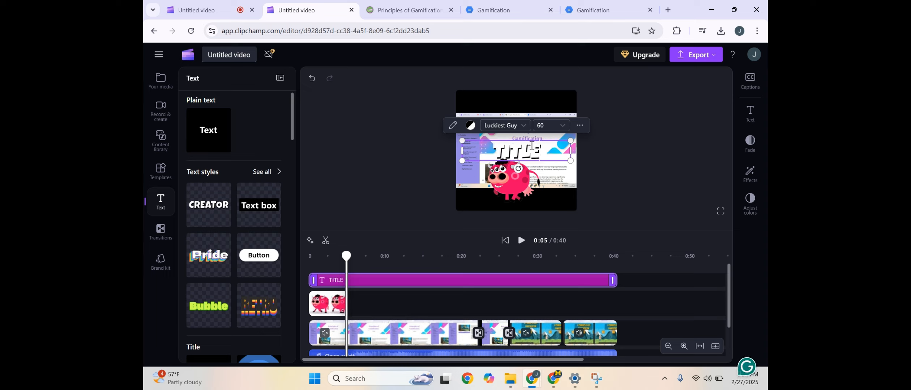
# Step: Move the title into the black band above the recording, and shift the first video clip slightly down in the frame
pyautogui.click(558, 180)
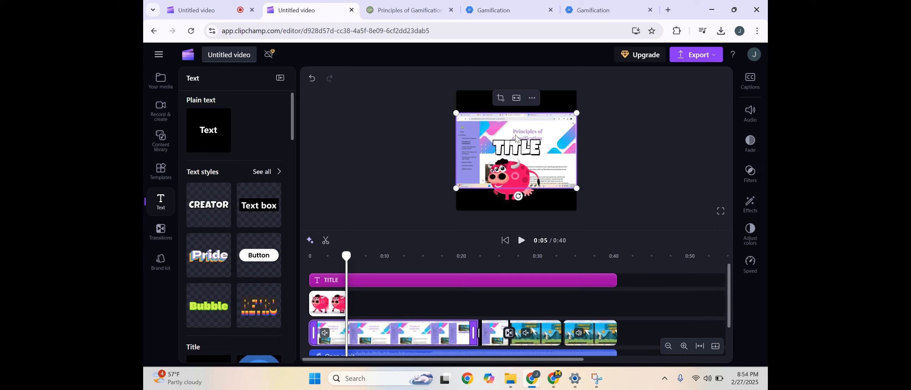
pyautogui.moveTo(521, 144); pyautogui.dragTo(516, 107)
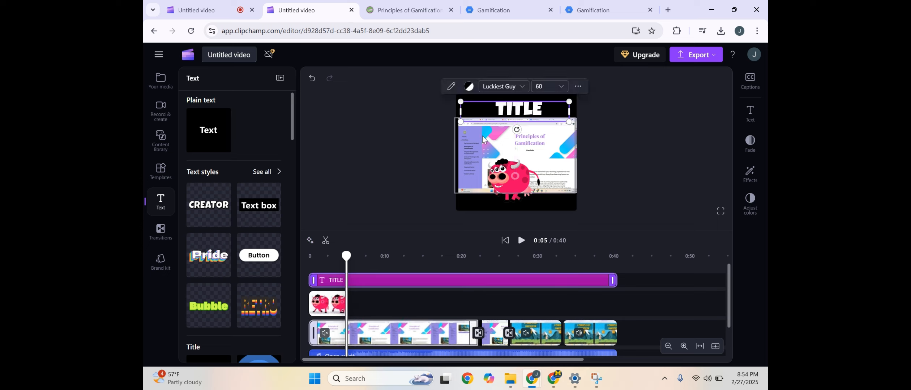
pyautogui.moveTo(482, 138); pyautogui.dragTo(480, 140)
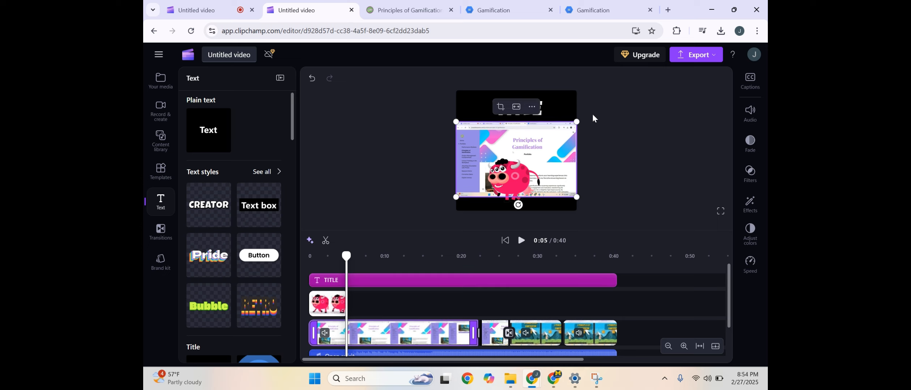
pyautogui.click(650, 141)
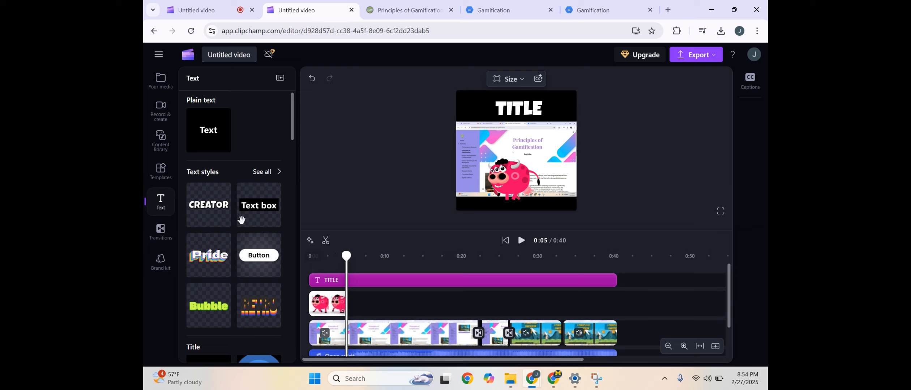
# Step: Browse the title and text style presets, and examine the TITLE text's font, fade and effects settings
pyautogui.scroll(-5, 242, 220)
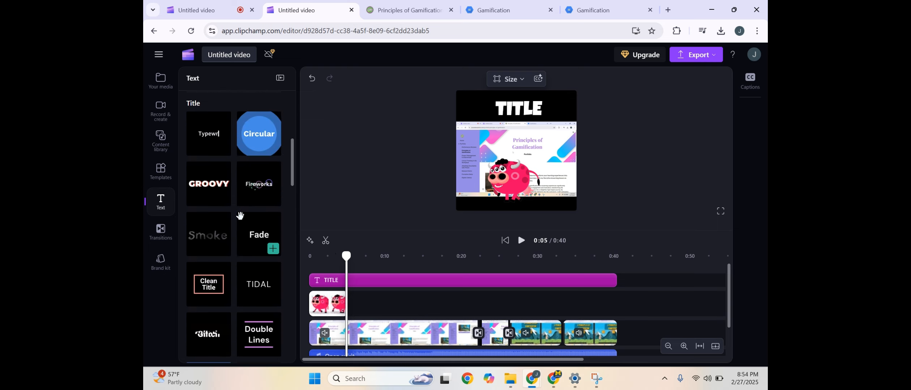
pyautogui.scroll(-3, 240, 216)
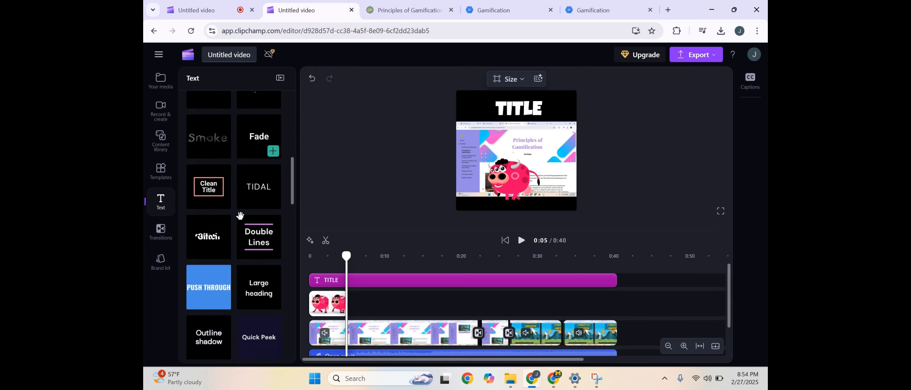
pyautogui.click(506, 105)
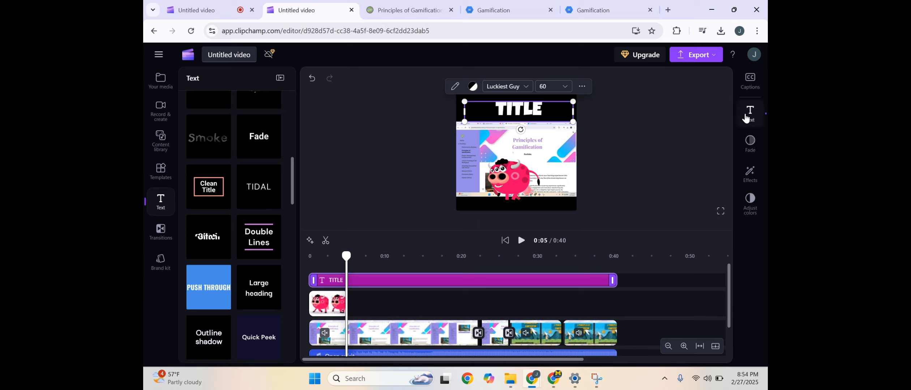
pyautogui.click(745, 117)
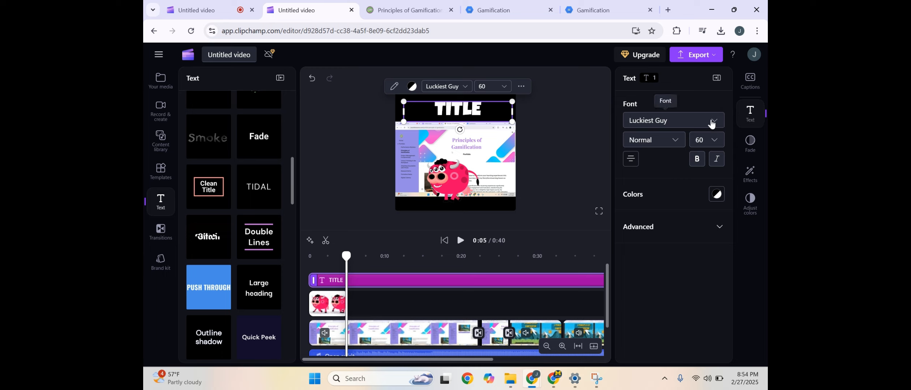
pyautogui.click(751, 144)
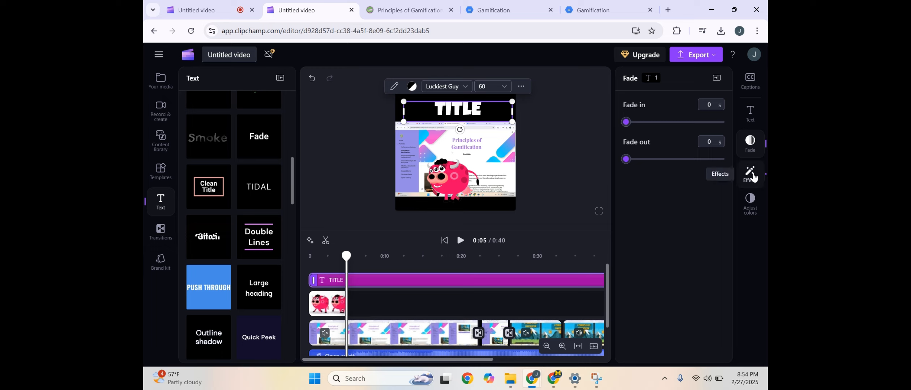
pyautogui.click(753, 177)
pyautogui.click(751, 108)
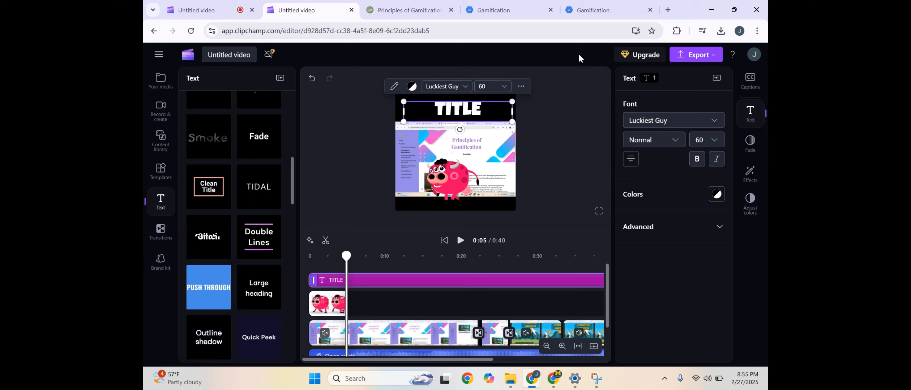
pyautogui.click(716, 79)
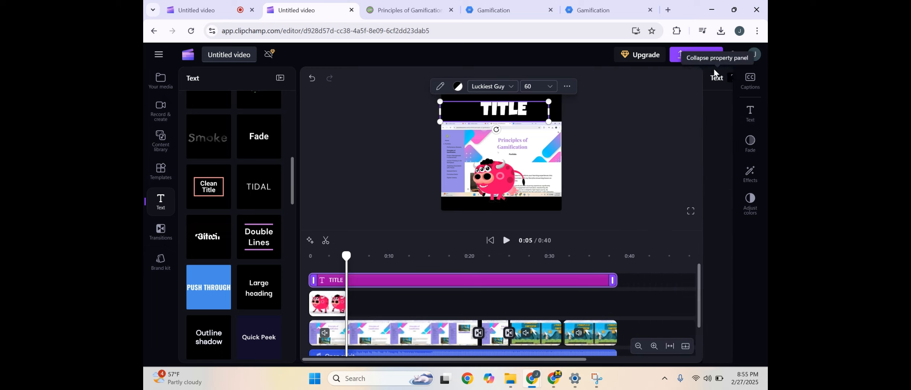
# Step: Export the video in 1080p quality, and open the dialog for saving a copy to the computer, dismissing it without saving
pyautogui.click(693, 58)
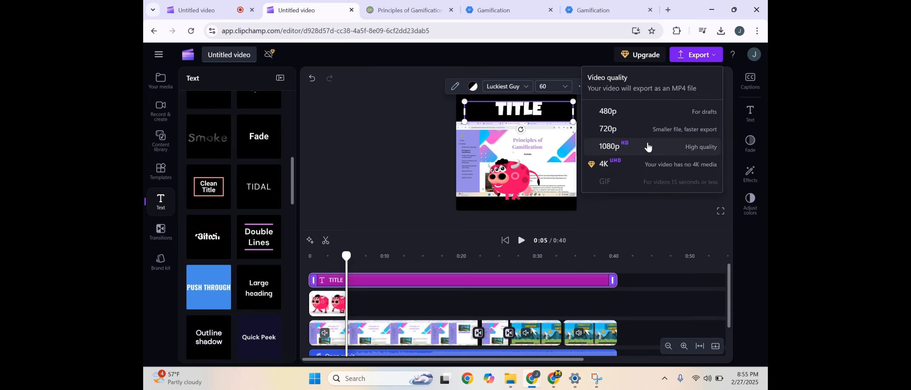
pyautogui.click(648, 146)
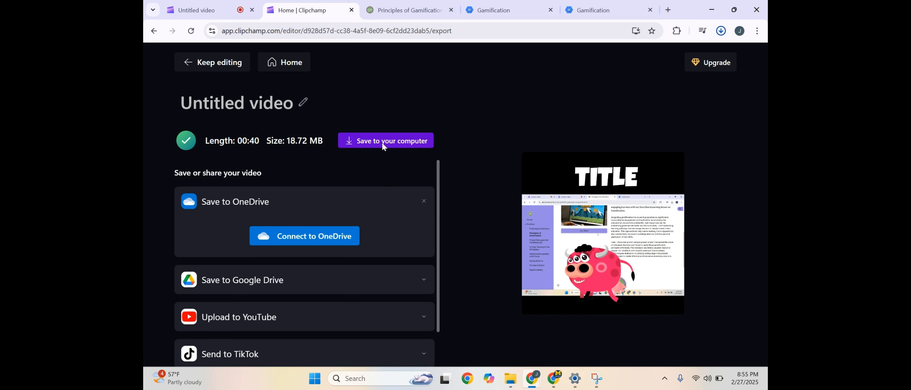
pyautogui.click(383, 143)
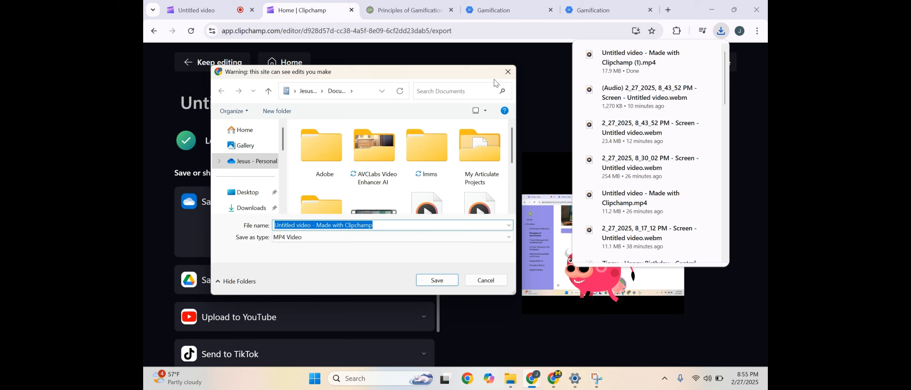
pyautogui.click(508, 72)
# Step: Look through the save and share destinations for the exported video, and return to editing the project
pyautogui.scroll(-2, 314, 212)
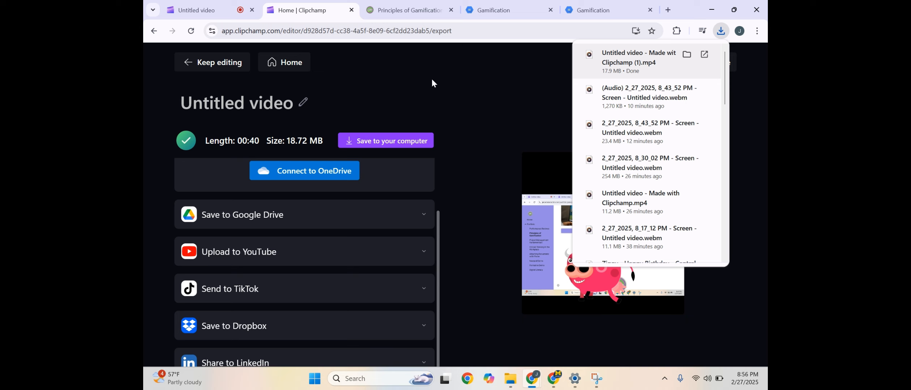
pyautogui.click(190, 60)
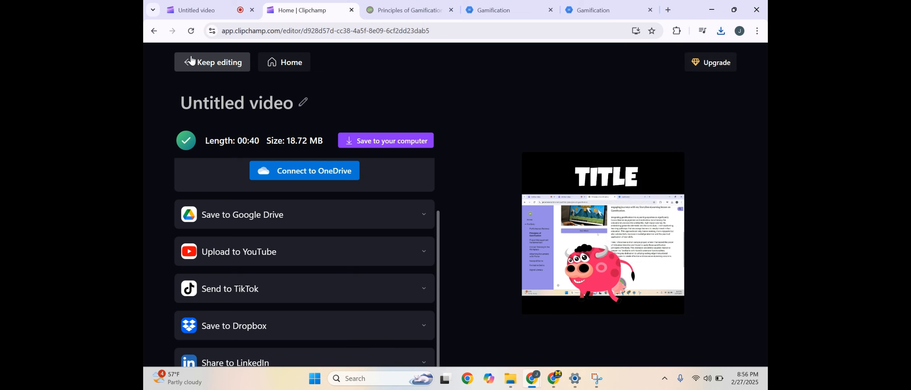